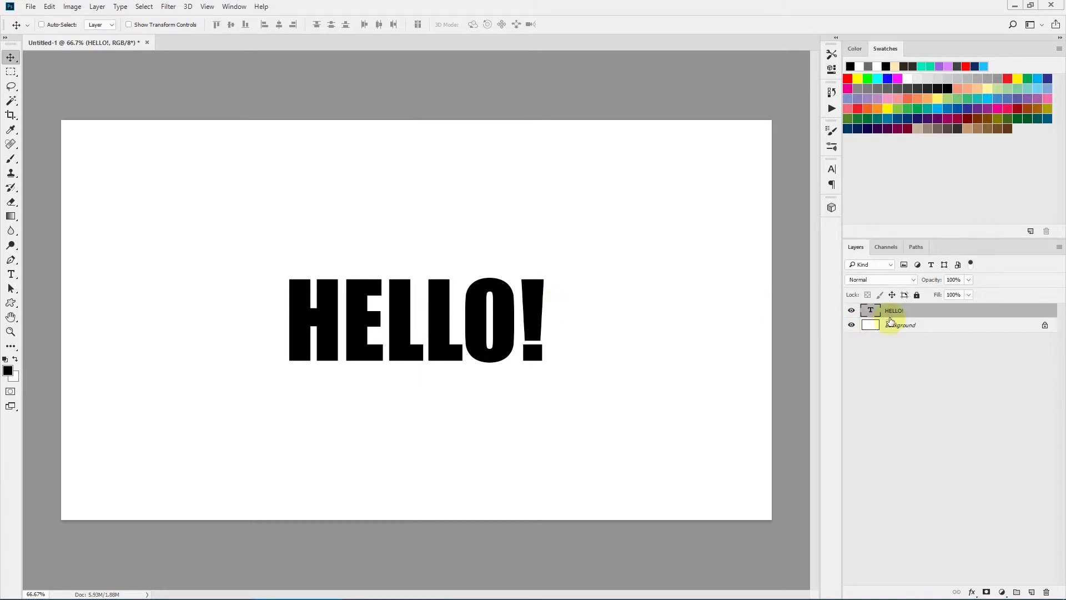
Convert the HELLO! text layer to a smart object and give it a light yellow-orange Color Overlay, #f5d681
{"action": "right_click", "coordinate": [938, 311]}
{"action": "left_click", "coordinate": [748, 233]}
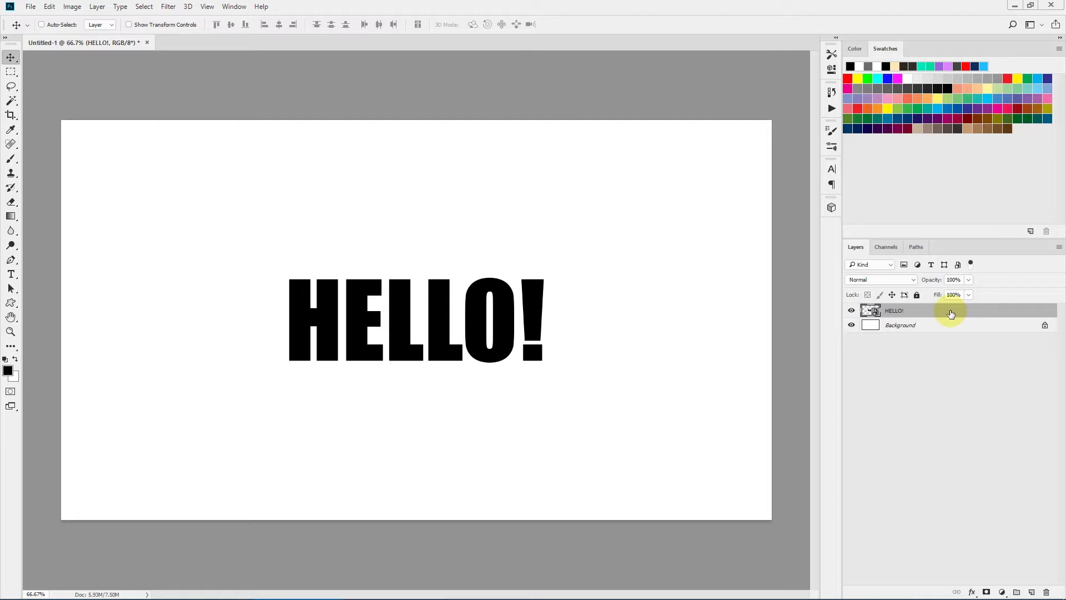
{"action": "double_click", "coordinate": [882, 311]}
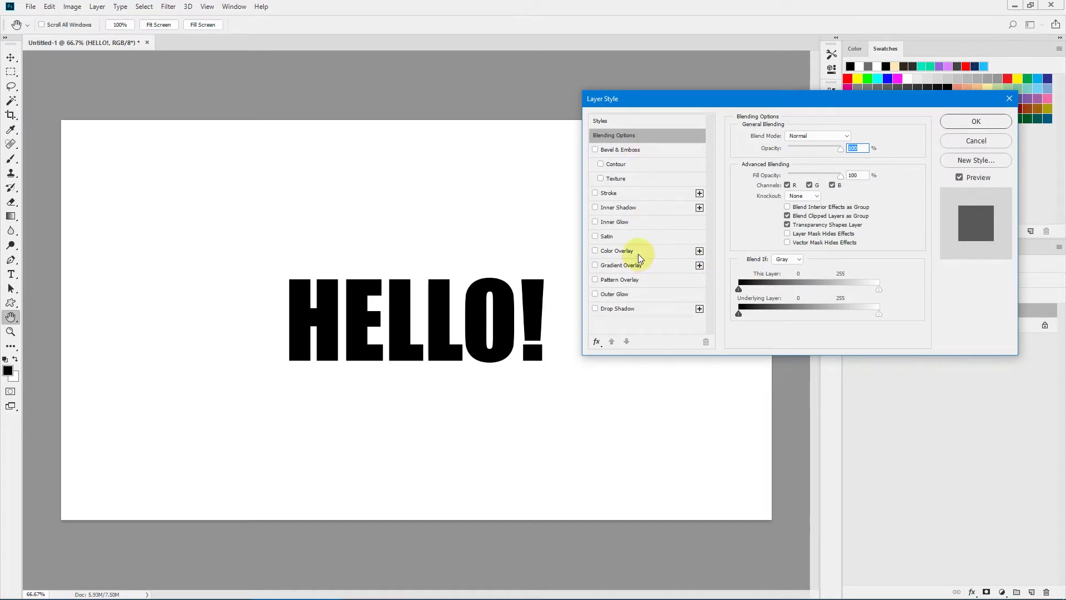
{"action": "left_click_drag", "start_coordinate": [730, 98], "coordinate": [660, 68]}
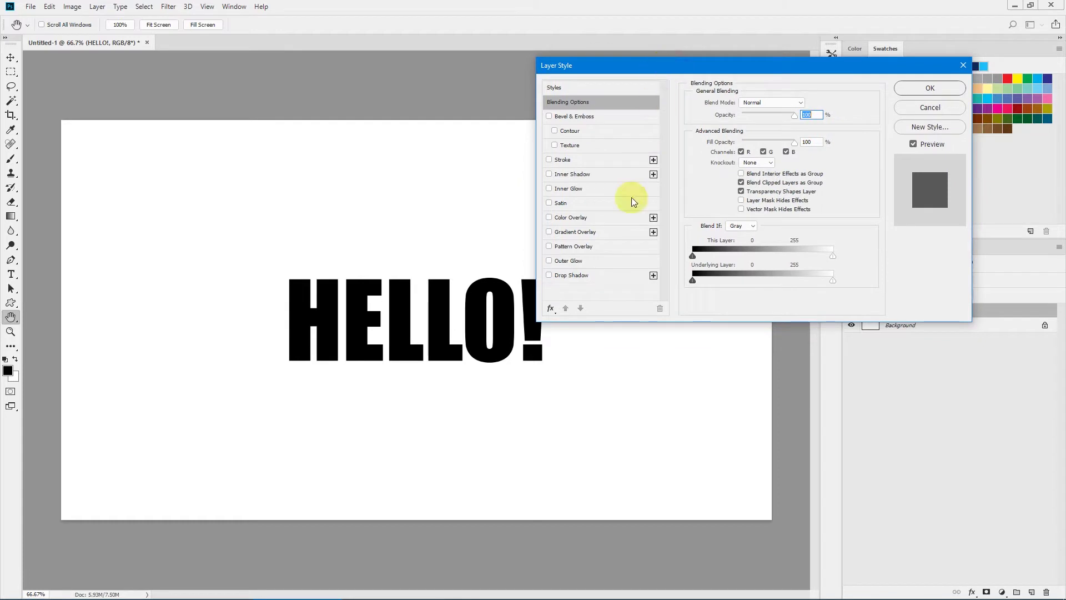
{"action": "left_click", "coordinate": [580, 218]}
{"action": "left_click", "coordinate": [805, 107]}
{"action": "mouse_move", "coordinate": [642, 160]}
{"action": "left_mouse_down"}
{"action": "mouse_move", "coordinate": [657, 167]}
{"action": "mouse_move", "coordinate": [637, 161]}
{"action": "left_mouse_up"}
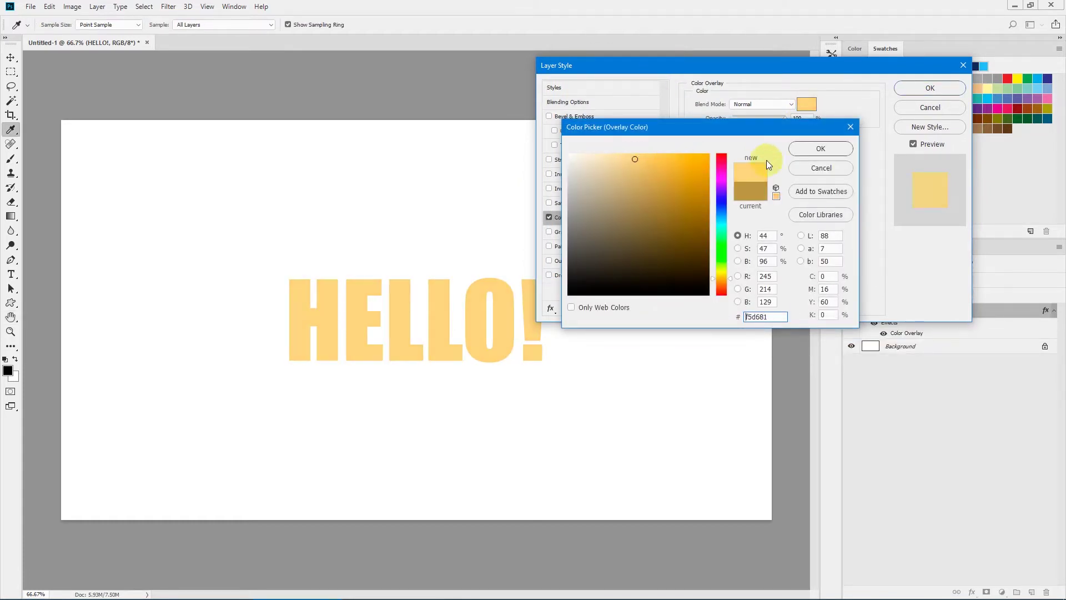
{"action": "left_click", "coordinate": [822, 150]}
{"action": "left_click", "coordinate": [924, 89]}
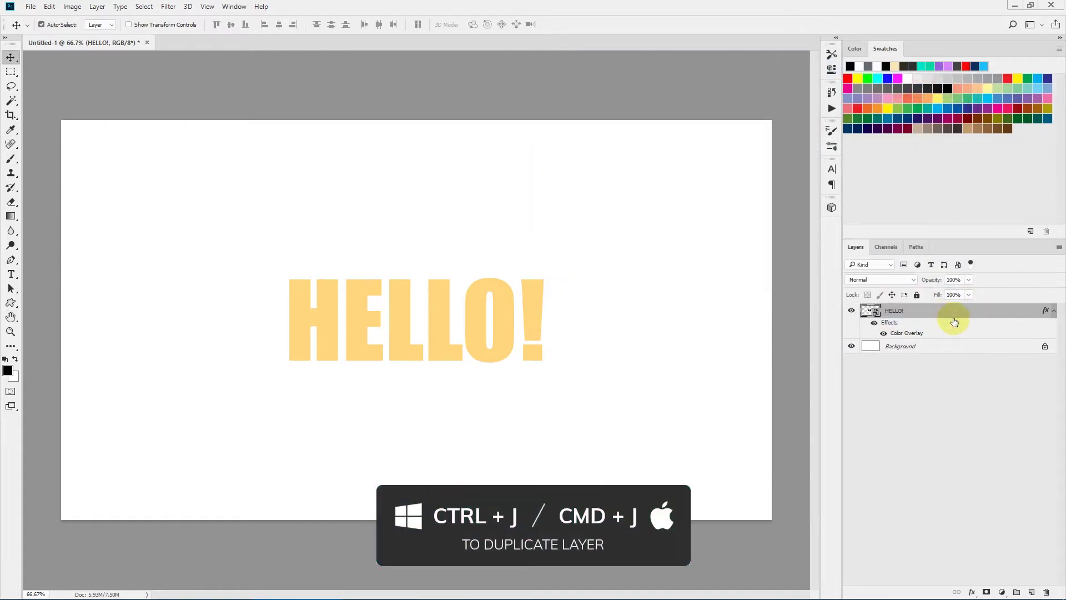
Duplicate the HELLO! layer, place the duplicate beneath the original and select it
{"action": "key", "text": "ctrl+j"}
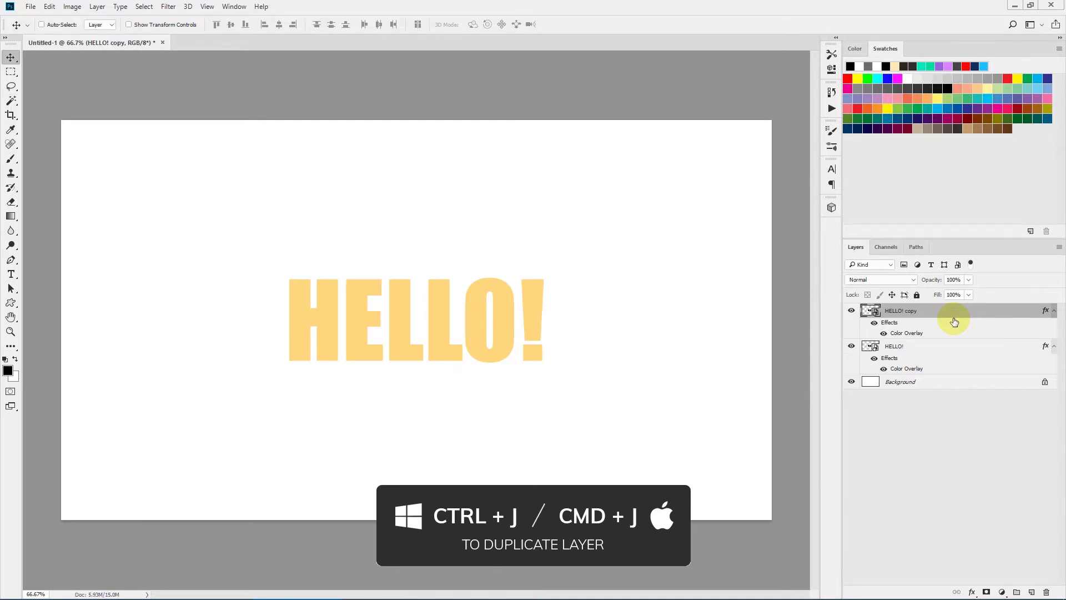
{"action": "left_click_drag", "start_coordinate": [937, 311], "coordinate": [930, 367]}
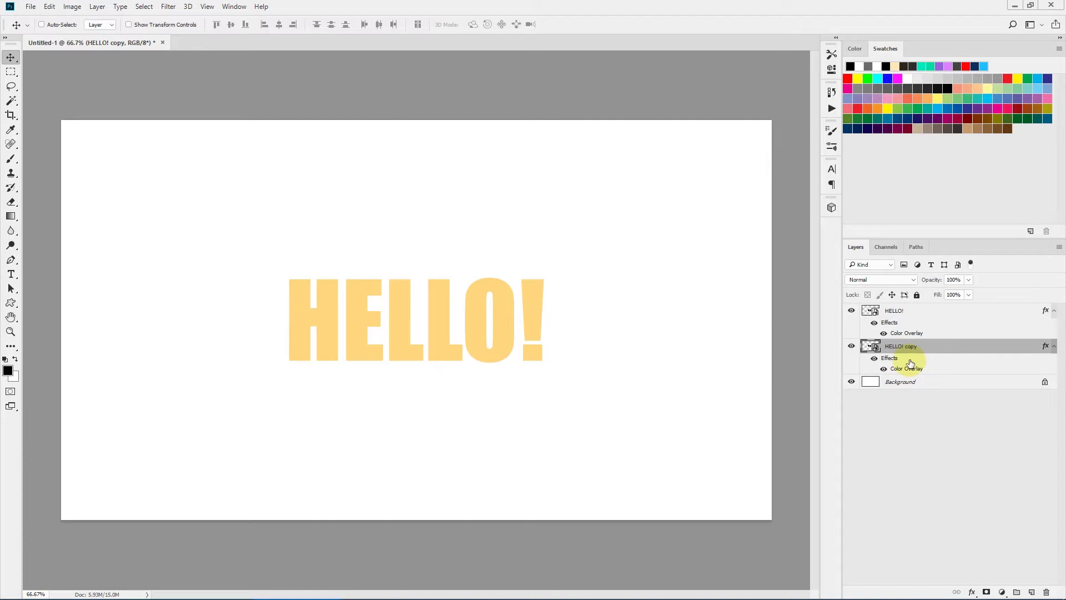
{"action": "left_click", "coordinate": [937, 349]}
Change the lower copy's Color Overlay to dark gold, #ae934b, and check it by briefly hiding the original HELLO! layer
{"action": "double_click", "coordinate": [936, 356]}
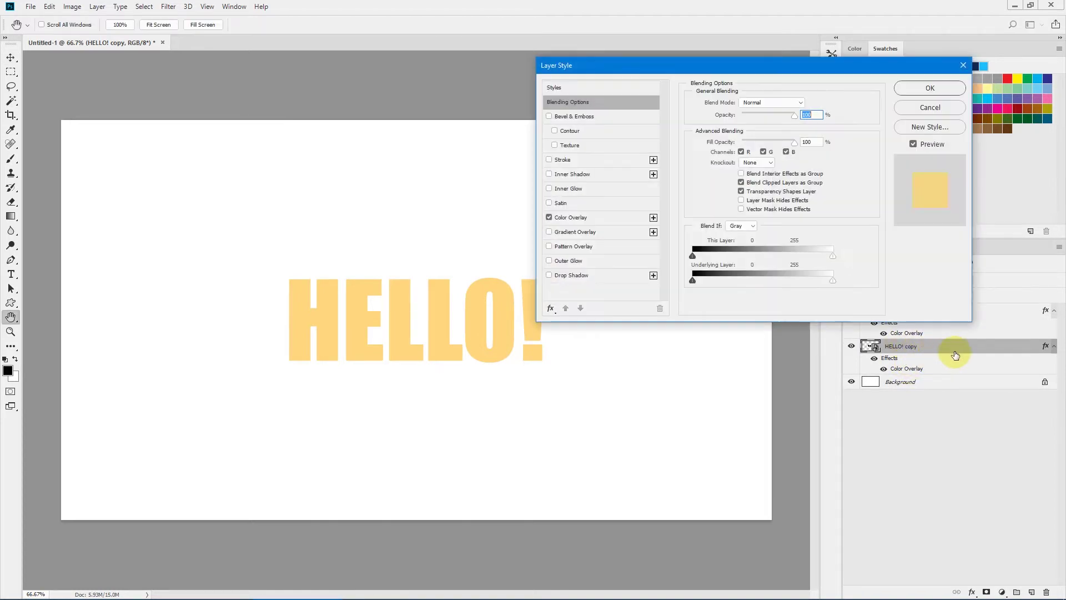
{"action": "left_click", "coordinate": [583, 221]}
{"action": "left_click", "coordinate": [806, 104]}
{"action": "mouse_move", "coordinate": [630, 174]}
{"action": "left_mouse_down"}
{"action": "mouse_move", "coordinate": [634, 201]}
{"action": "mouse_move", "coordinate": [648, 198]}
{"action": "left_mouse_up"}
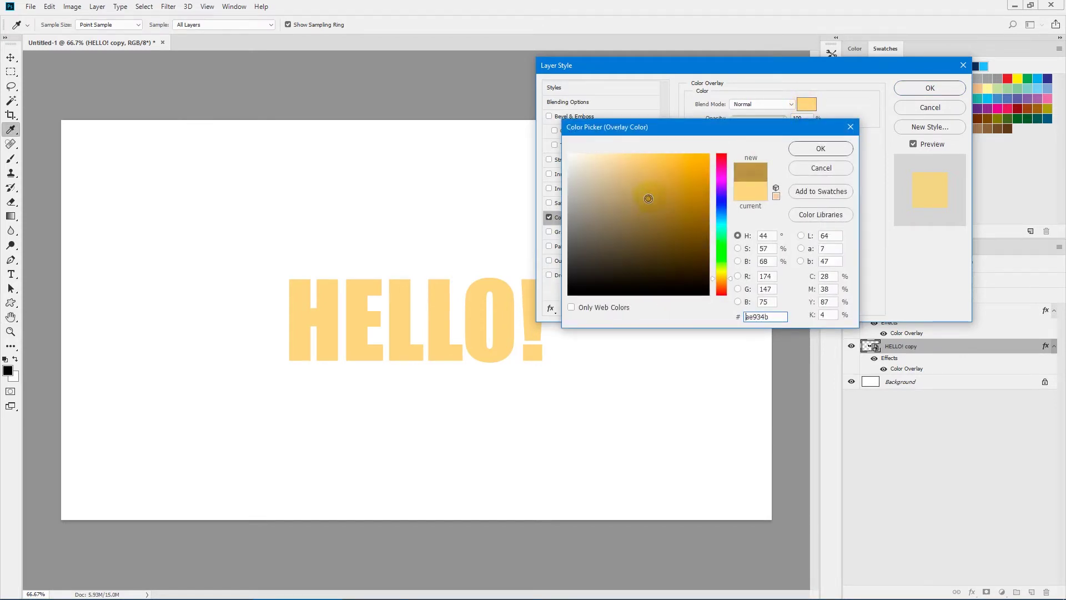
{"action": "left_click", "coordinate": [819, 149]}
{"action": "left_click", "coordinate": [923, 87]}
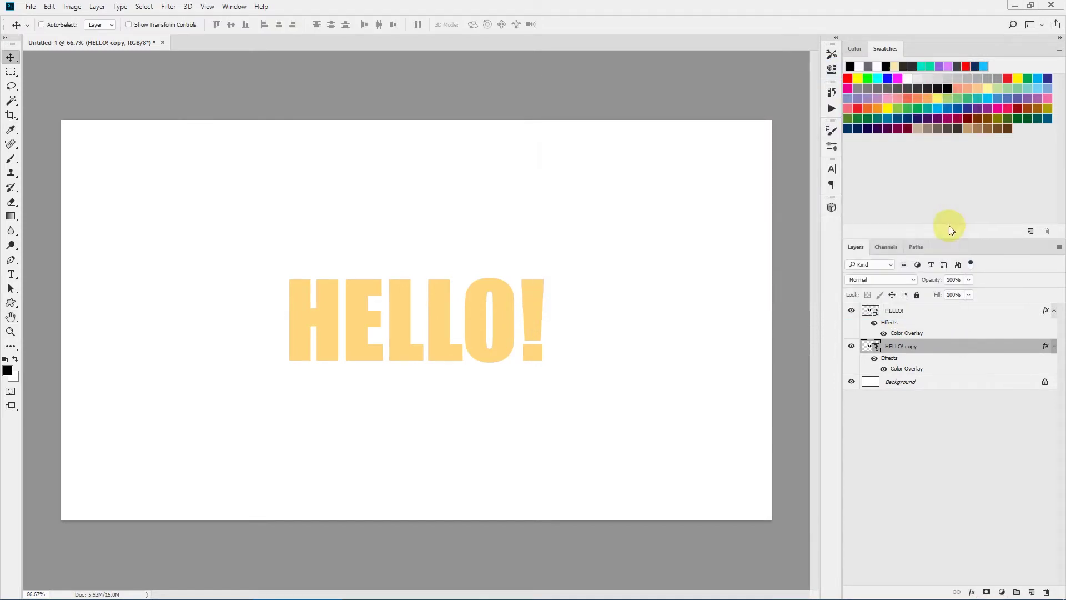
{"action": "left_click", "coordinate": [851, 311]}
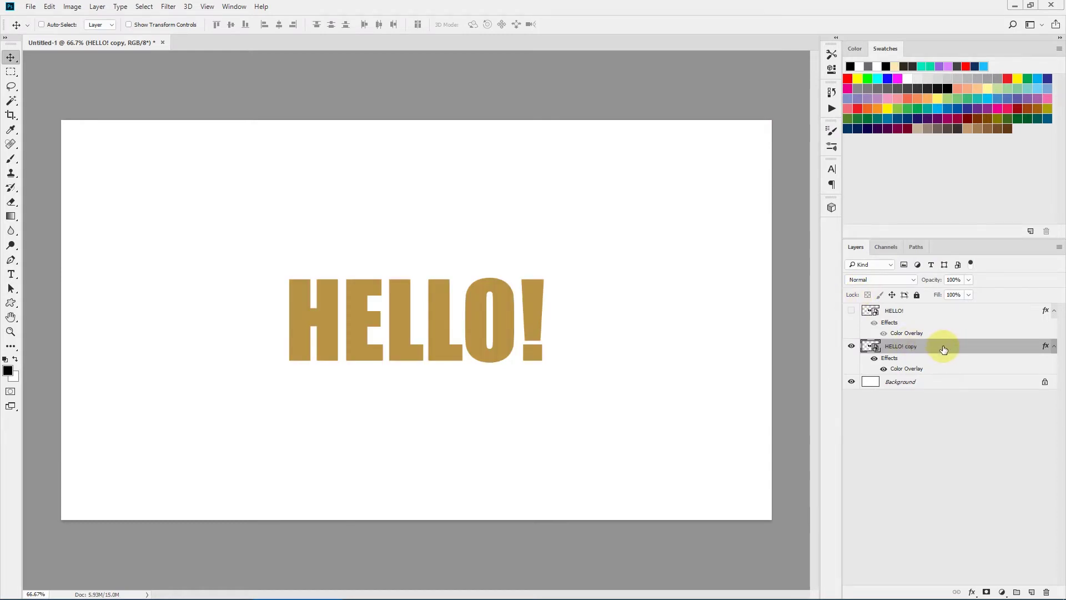
{"action": "left_click", "coordinate": [851, 310]}
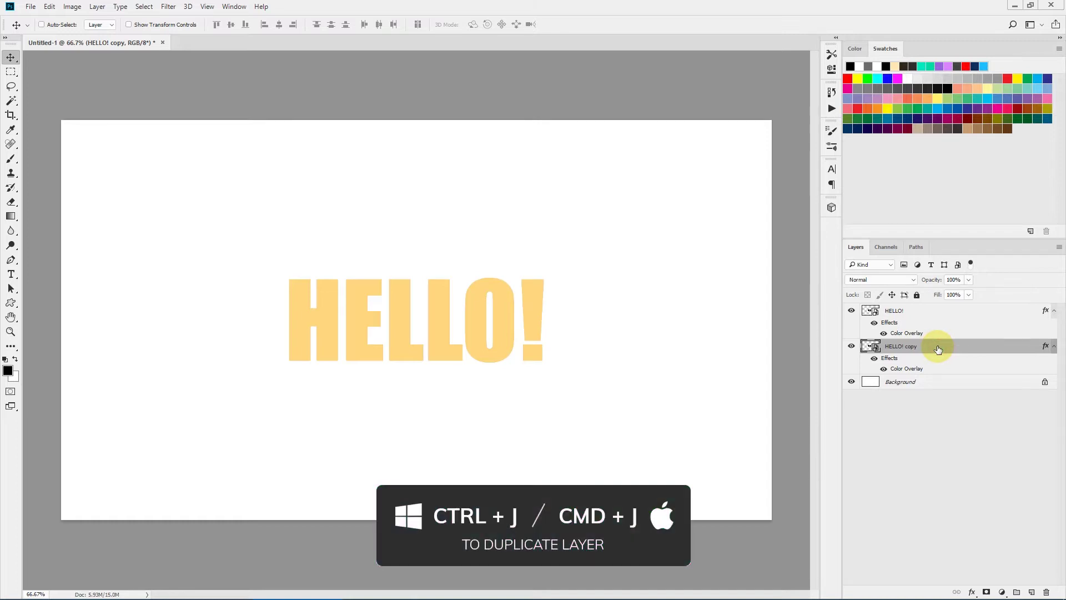
Duplicate the dark gold copy, send the duplicate one layer down and nudge it slightly down and to the right
{"action": "key", "text": "ctrl+j"}
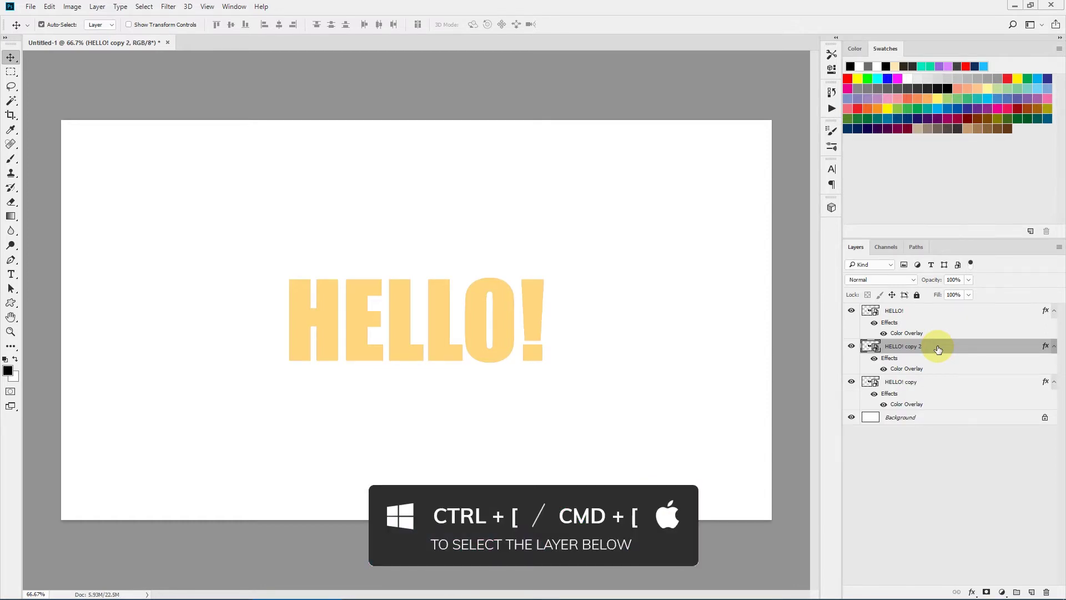
{"action": "key", "text": "ctrl+bracketleft"}
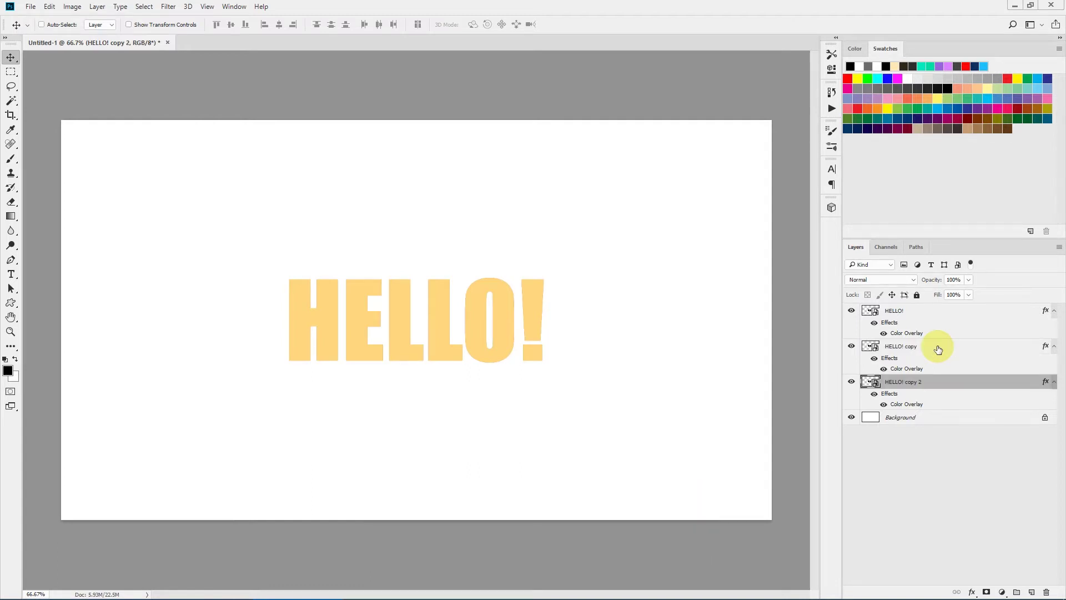
{"action": "key", "text": "Down"}
{"action": "key", "text": "Down"}
{"action": "key", "text": "Down"}
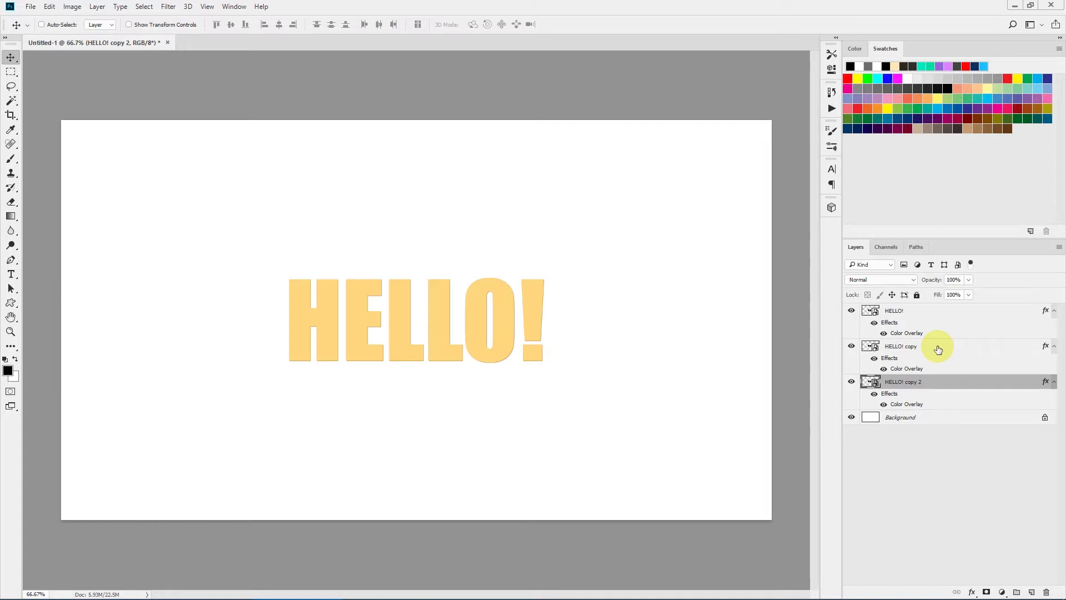
Build up the extrusion by repeatedly duplicating the lowest text layer, sending each duplicate backward and nudging it one step down and right
{"action": "key", "text": "ctrl+j"}
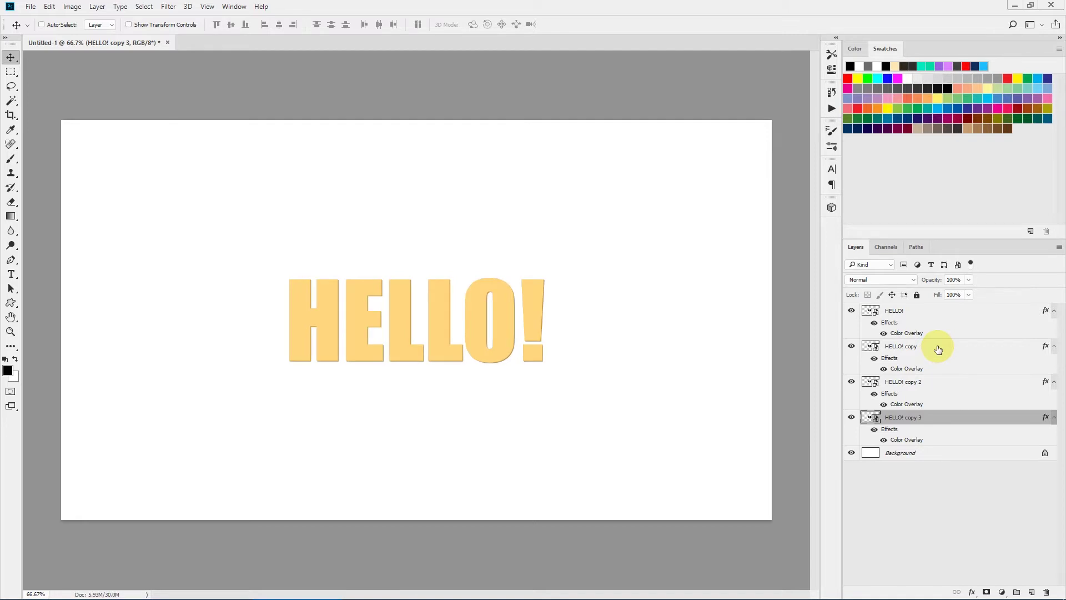
{"action": "key", "text": "ctrl+j"}
{"action": "key", "text": "Right"}
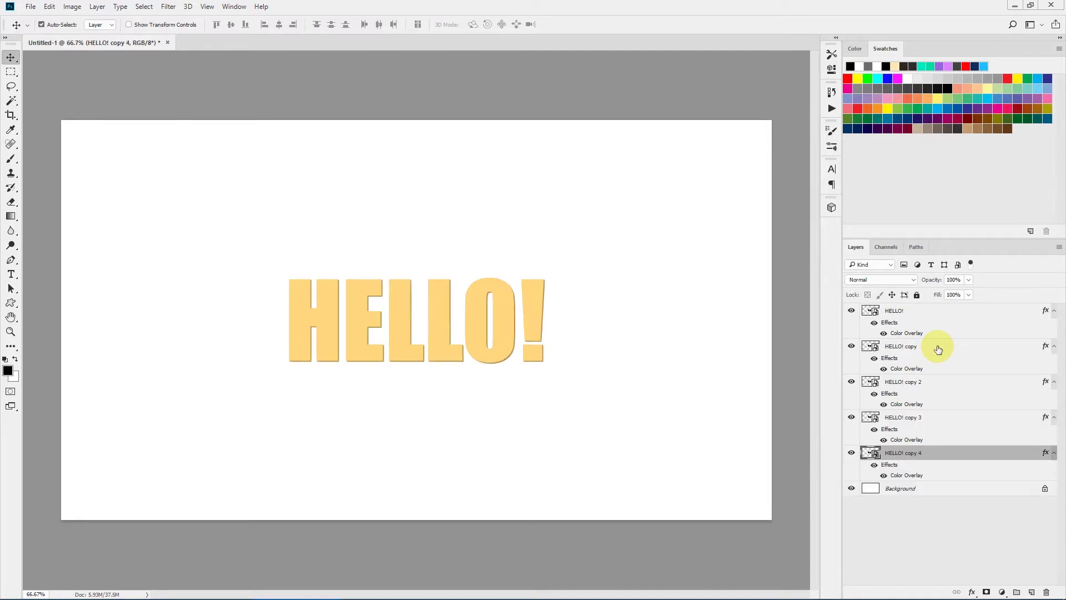
{"action": "key", "text": "ctrl+j"}
{"action": "key", "text": "ctrl+bracketleft"}
{"action": "key", "text": "Down"}
{"action": "key", "text": "Right"}
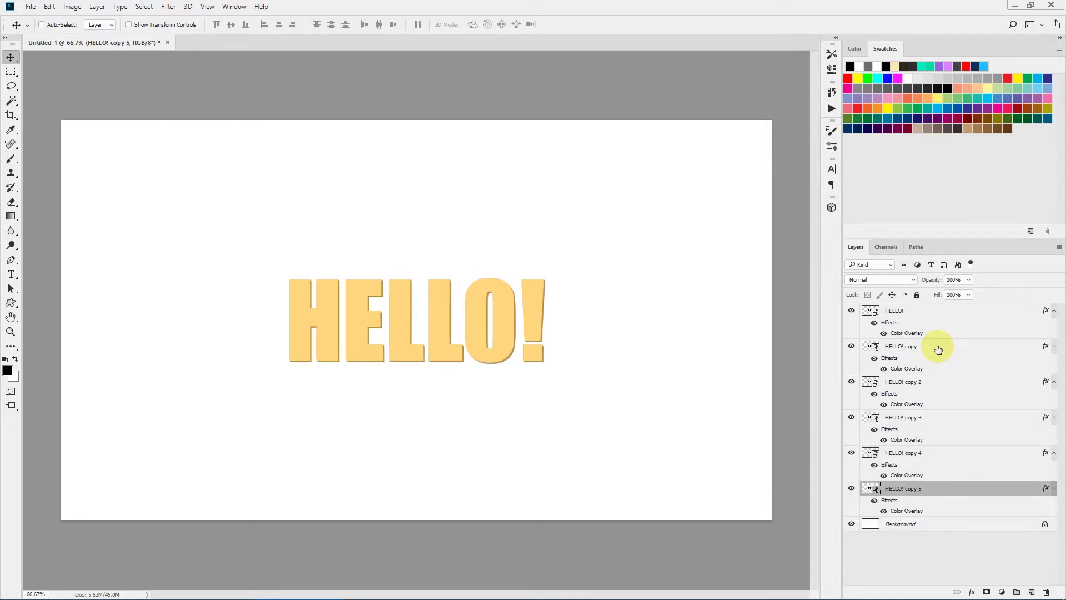
{"action": "key", "text": "ctrl+j"}
{"action": "key", "text": "ctrl+bracketleft"}
{"action": "key", "text": "Down"}
{"action": "key", "text": "Right"}
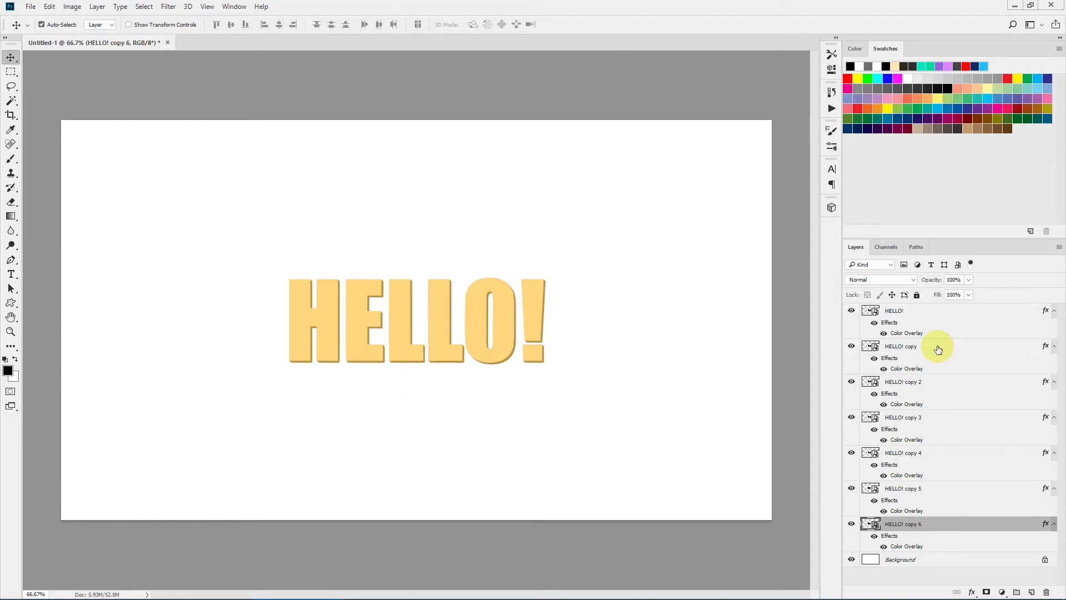
{"action": "key", "text": "ctrl+j"}
{"action": "key", "text": "ctrl+bracketleft"}
{"action": "key", "text": "Down"}
{"action": "key", "text": "Right"}
{"action": "key", "text": "ctrl+j"}
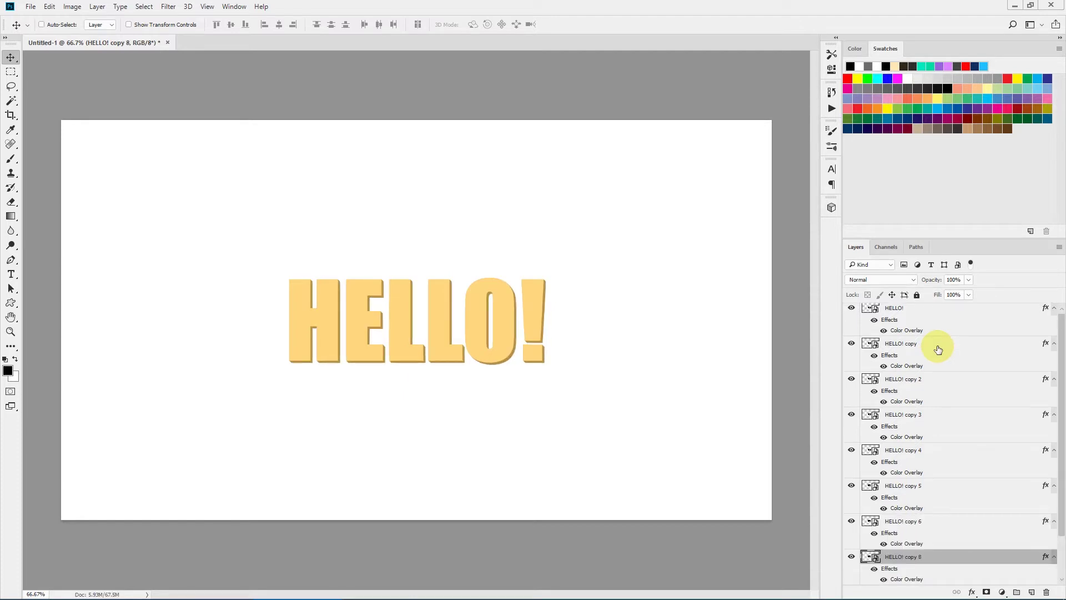
{"action": "key", "text": "Down"}
{"action": "key", "text": "Right"}
{"action": "key", "text": "ctrl+j"}
{"action": "key", "text": "ctrl+bracketleft"}
{"action": "key", "text": "Down"}
{"action": "key", "text": "Right"}
{"action": "key", "text": "ctrl+j"}
{"action": "key", "text": "ctrl+bracketleft"}
{"action": "key", "text": "Down"}
{"action": "key", "text": "Right"}
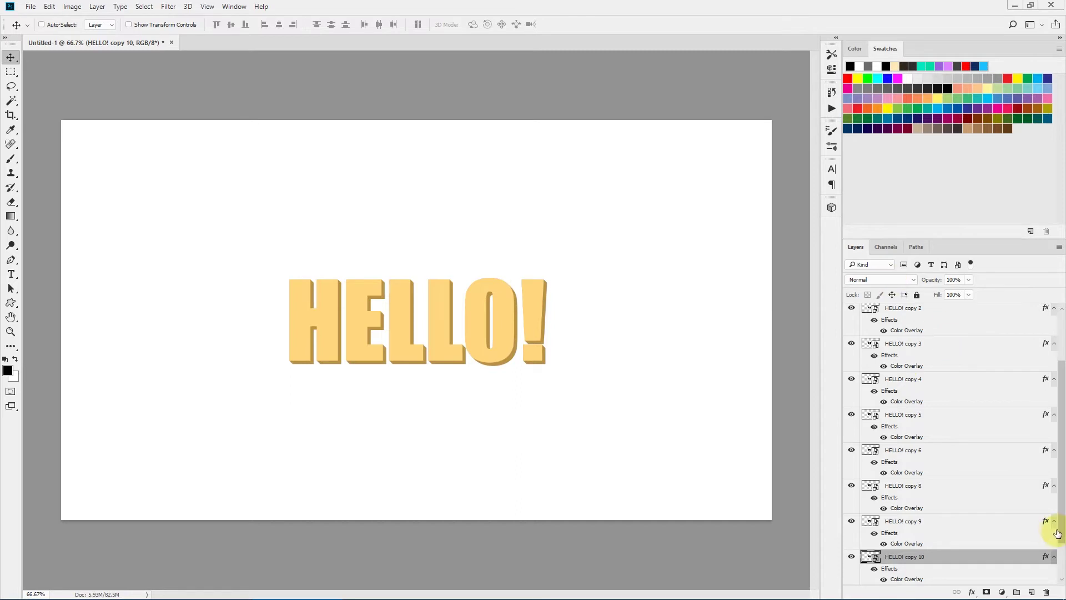
Delete all the offset duplicates, keeping only the original HELLO! layer, its first dark gold copy and the background
{"action": "scroll", "coordinate": [1047, 539], "scroll_direction": "down", "scroll_amount": 1}
{"action": "left_click", "coordinate": [932, 562]}
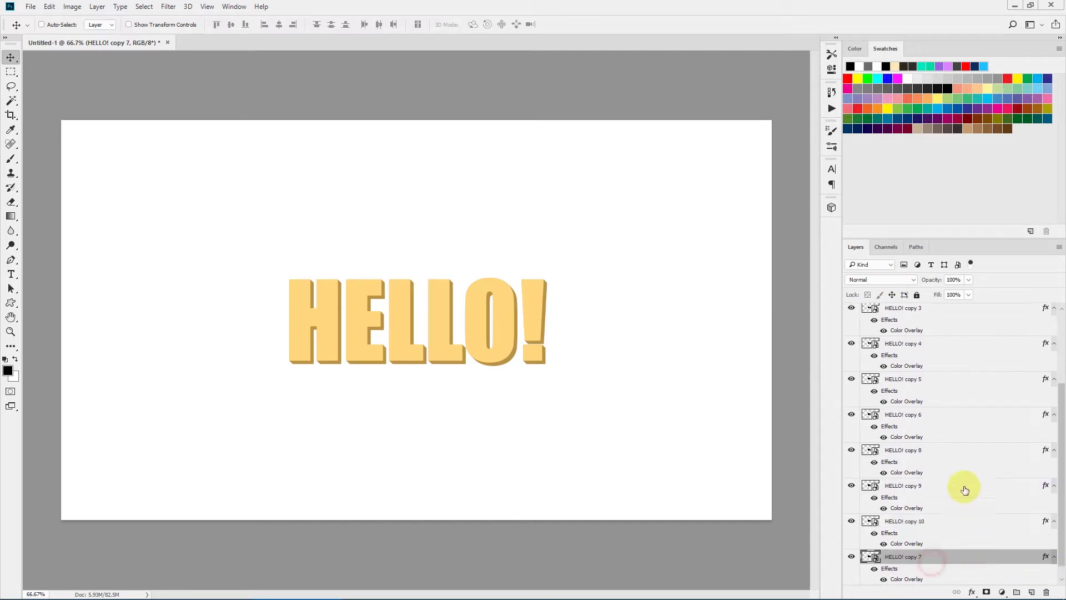
{"action": "left_click_drag", "start_coordinate": [1059, 538], "coordinate": [1056, 383]}
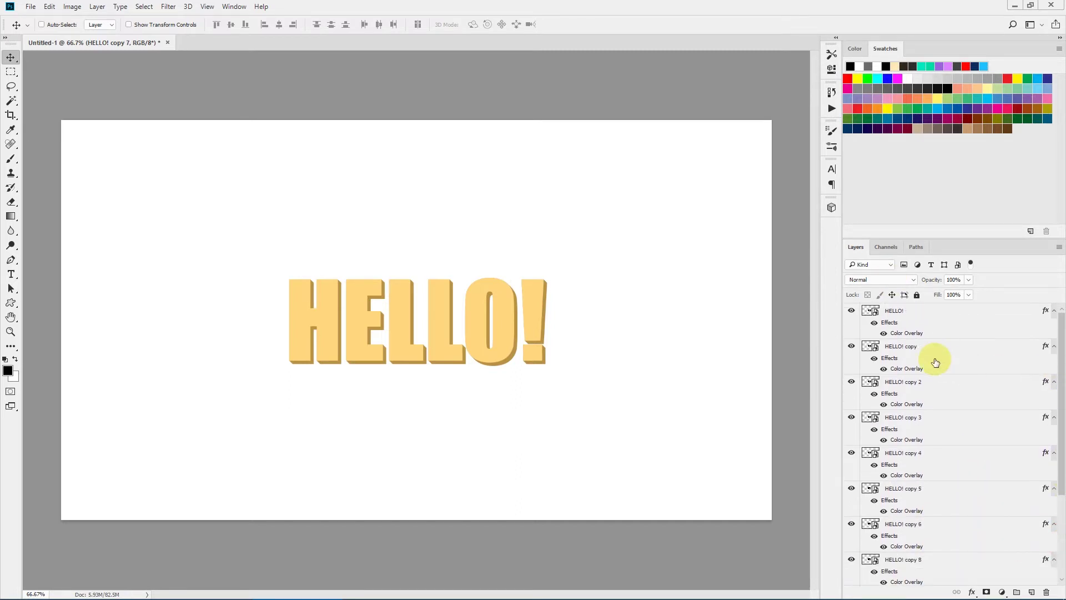
{"action": "left_click", "coordinate": [912, 383], "text": "shift"}
{"action": "key", "text": "Delete"}
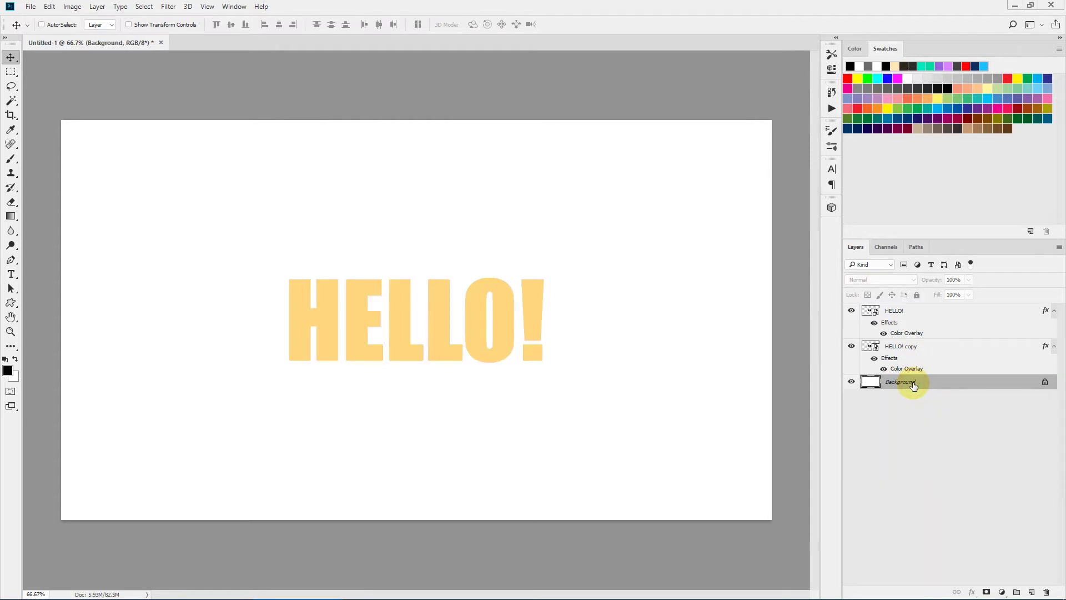
Select the dark gold copy and inspect its colour by briefly hiding the original HELLO! layer
{"action": "left_click", "coordinate": [924, 335]}
{"action": "left_click", "coordinate": [926, 347]}
{"action": "left_click", "coordinate": [848, 312]}
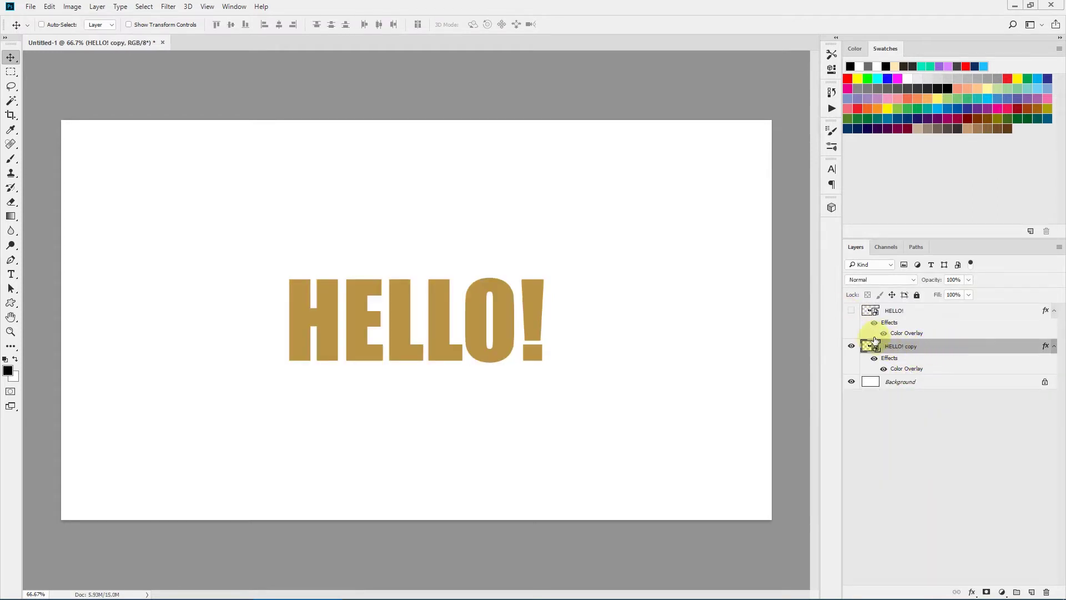
{"action": "left_click", "coordinate": [851, 310]}
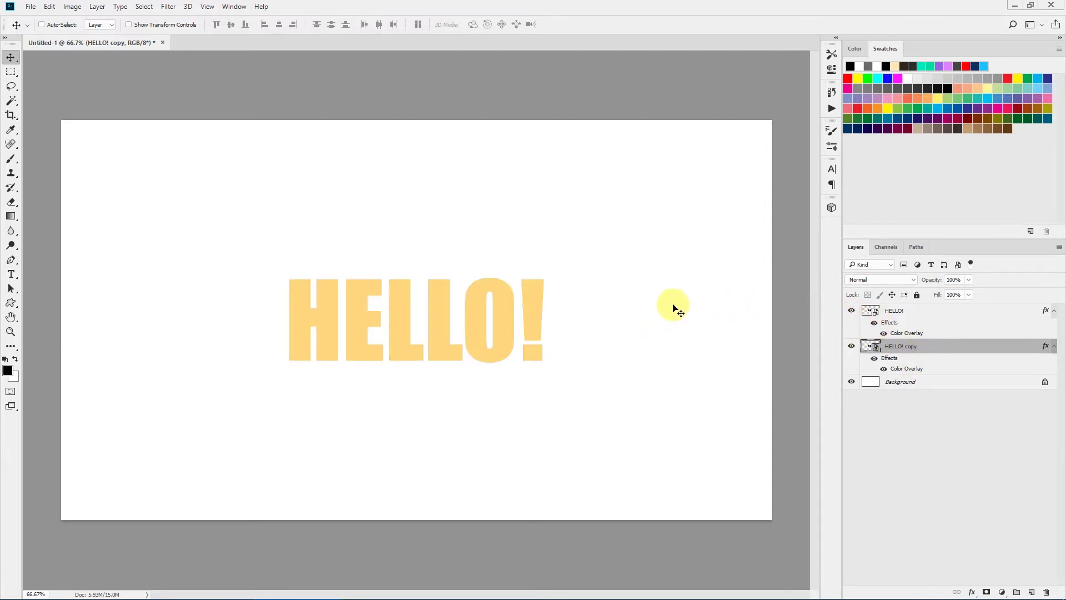
Bring the Actions list into view and make the dark gold HELLO! copy the active layer
{"action": "left_click", "coordinate": [234, 6]}
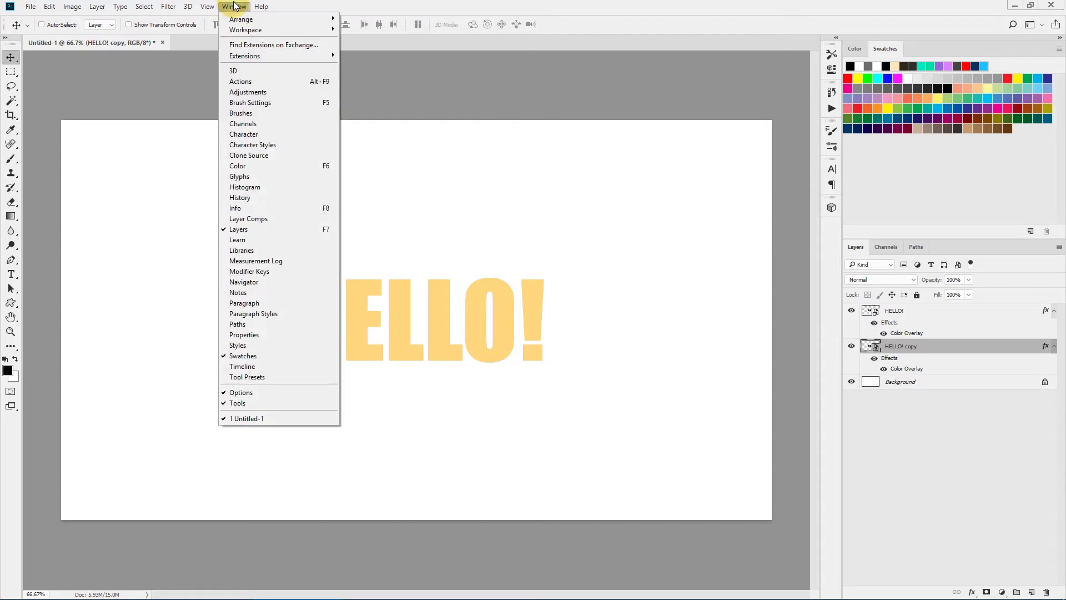
{"action": "left_click", "coordinate": [265, 82]}
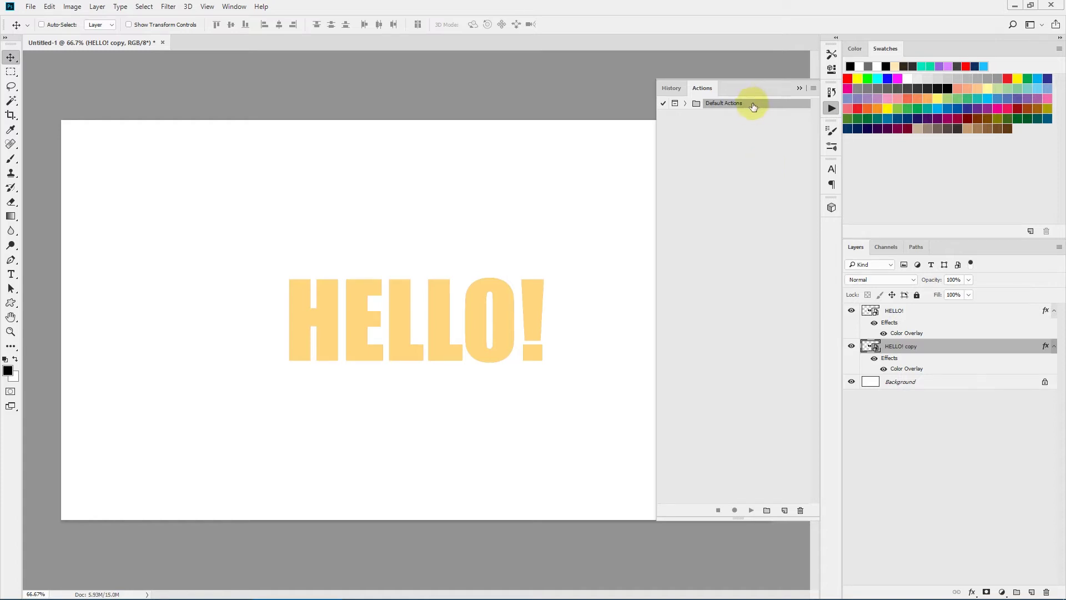
{"action": "left_click", "coordinate": [896, 382]}
{"action": "left_click", "coordinate": [910, 349]}
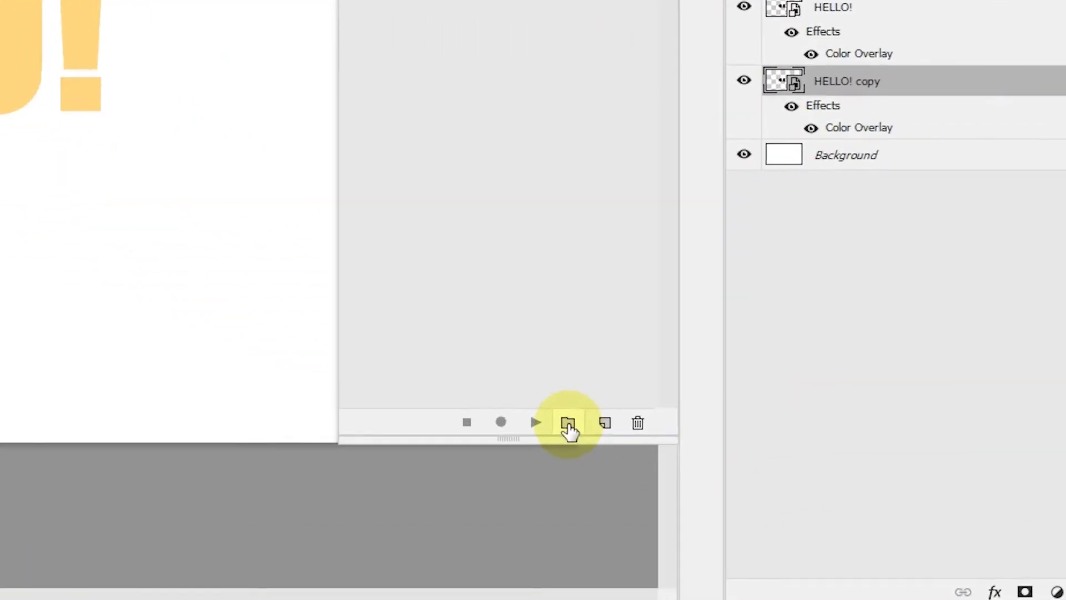
Create a new action set named 3D Text Effect
{"action": "left_click", "coordinate": [766, 510]}
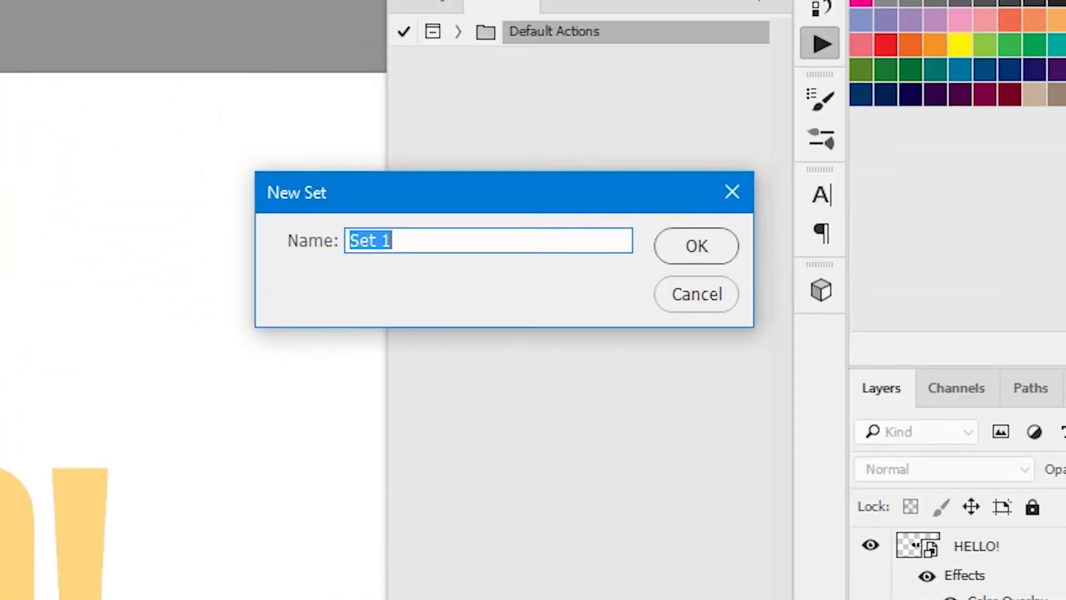
{"action": "type", "text": "3D Text Effect"}
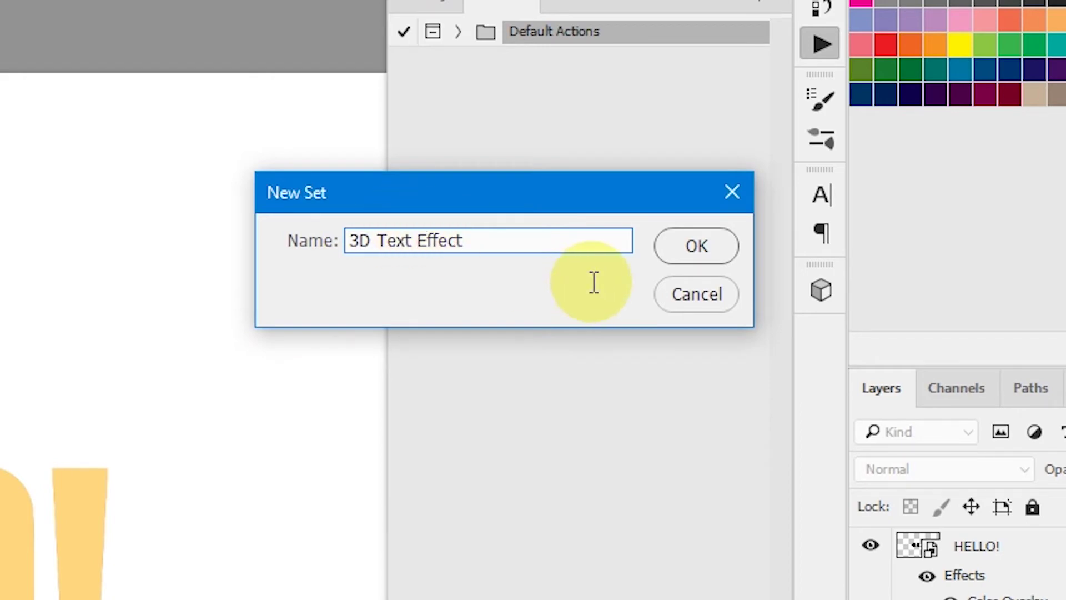
{"action": "left_click", "coordinate": [680, 255]}
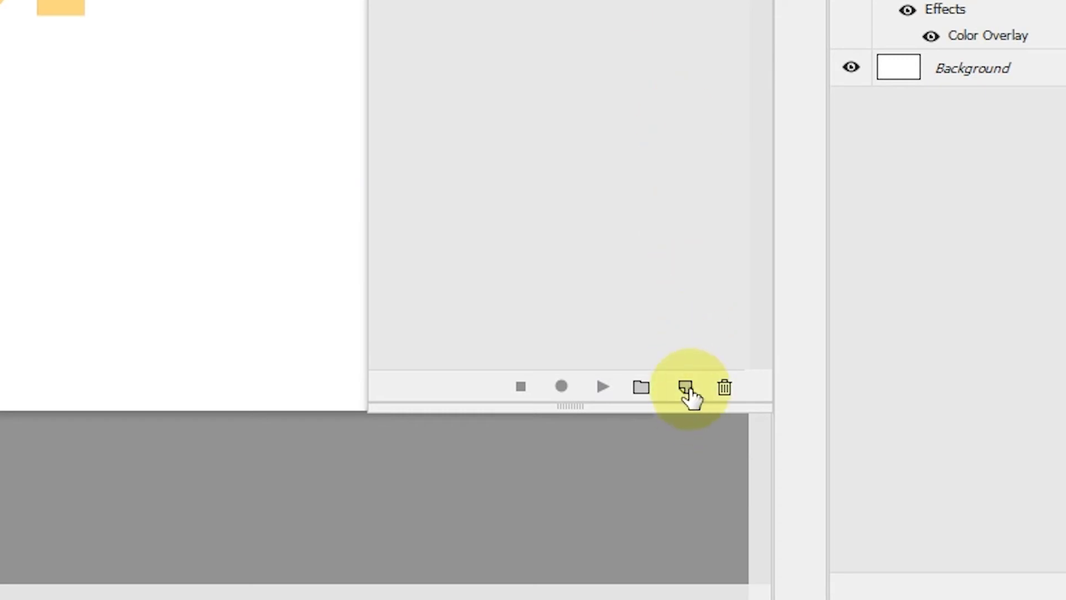
Create an action named 3D Text Action in the 3D Text Effect set and start recording it
{"action": "left_click", "coordinate": [687, 387]}
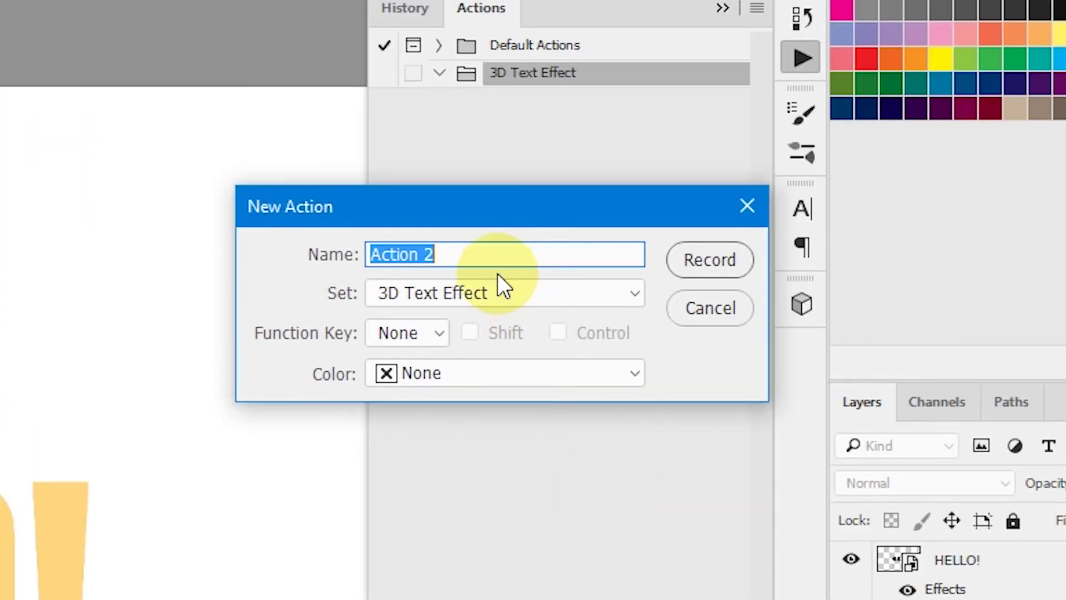
{"action": "type", "text": "3D Text Action"}
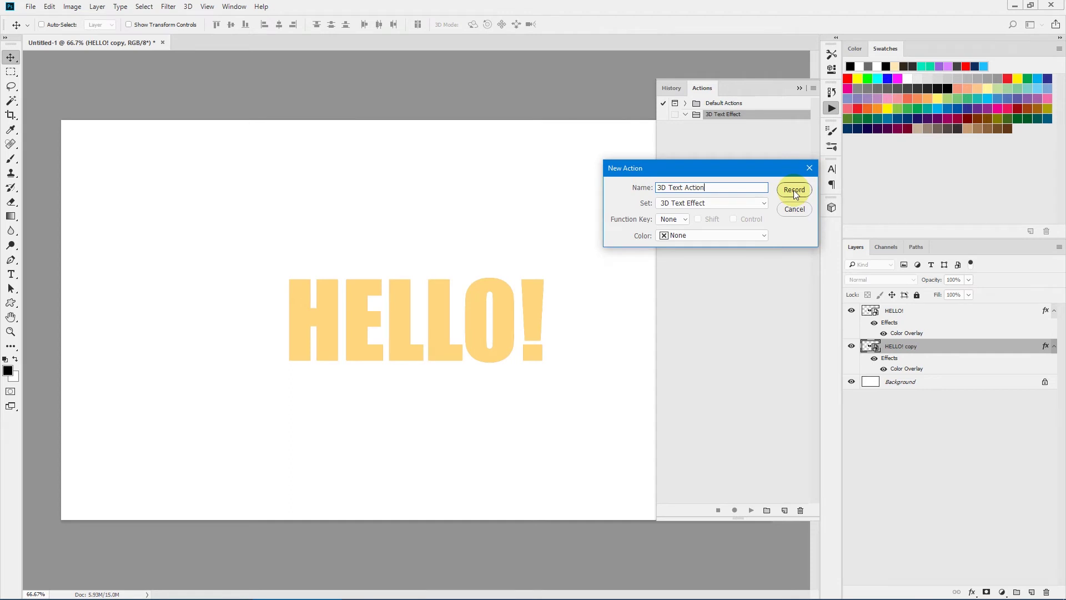
{"action": "left_click", "coordinate": [794, 190]}
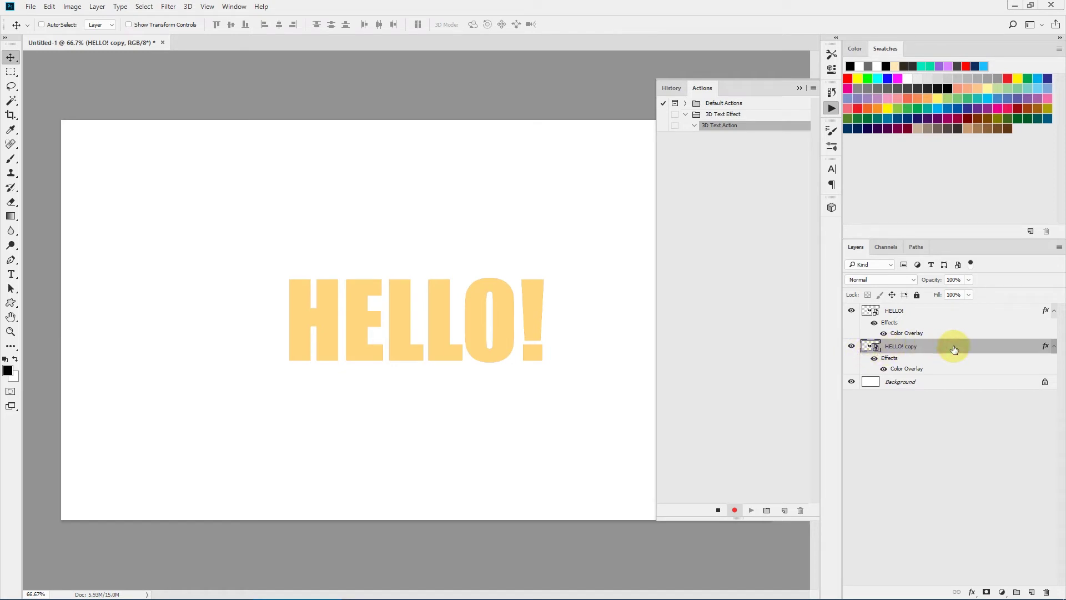
Record duplicating the dark gold copy, sending the duplicate one layer below and nudging it one pixel right and down, finishing the recording
{"action": "key", "text": "ctrl+j"}
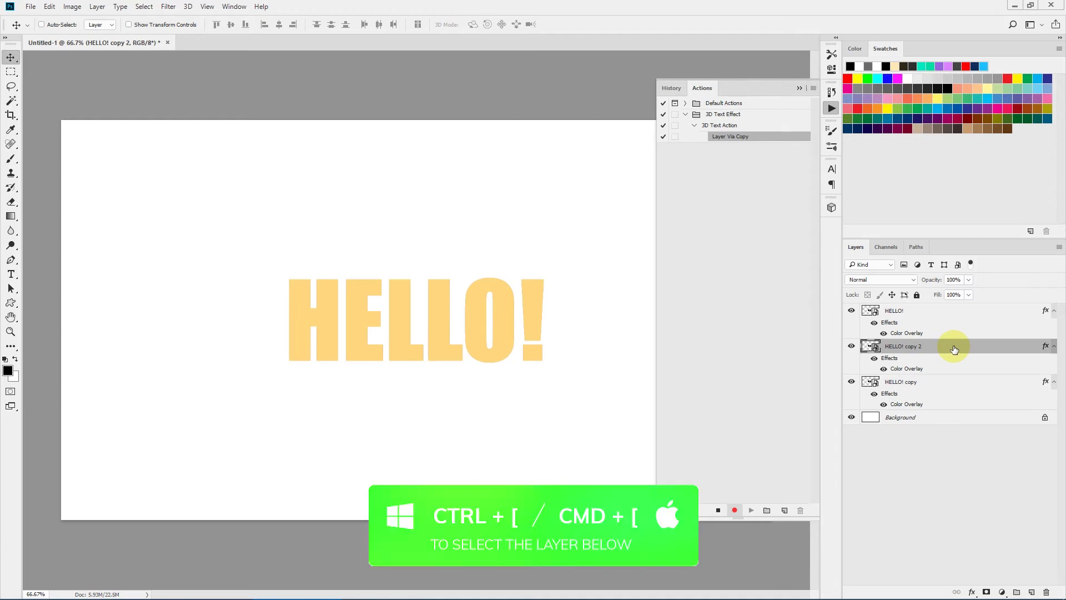
{"action": "key", "text": "ctrl+bracketleft"}
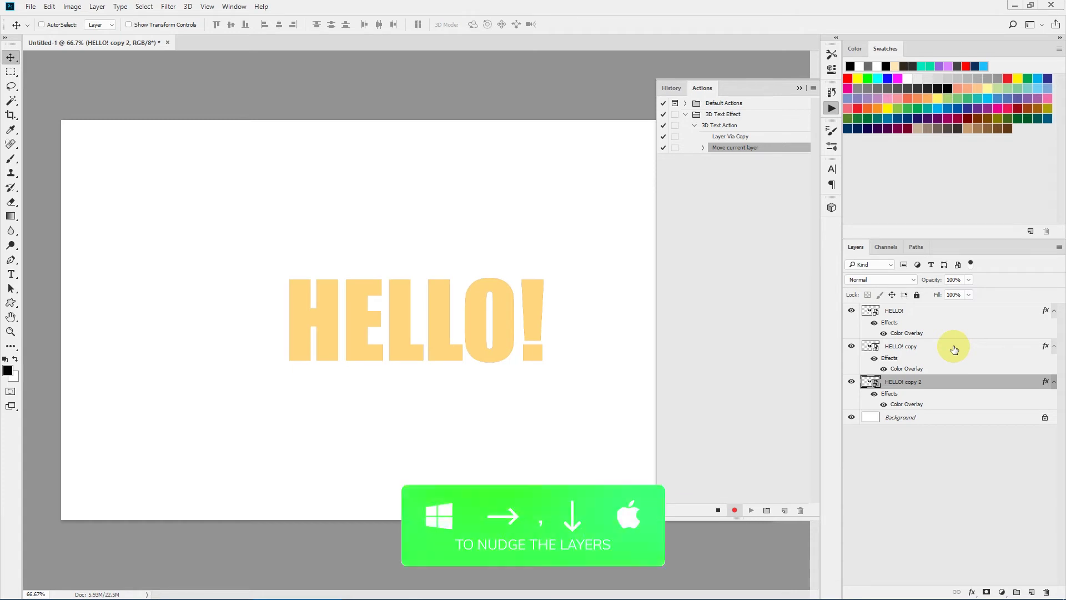
{"action": "key", "text": "Down"}
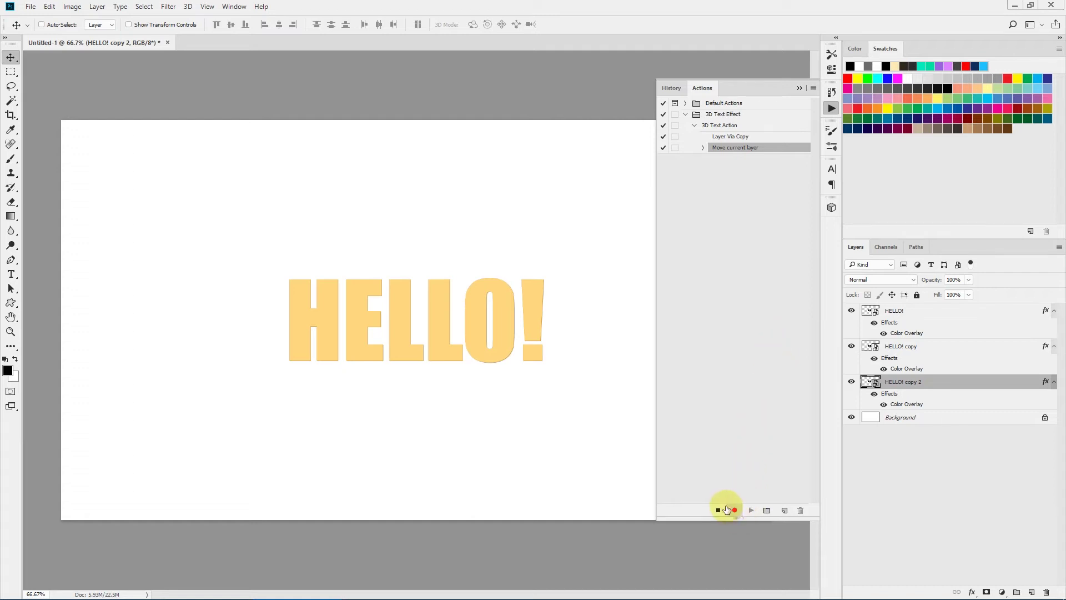
{"action": "left_click", "coordinate": [717, 509]}
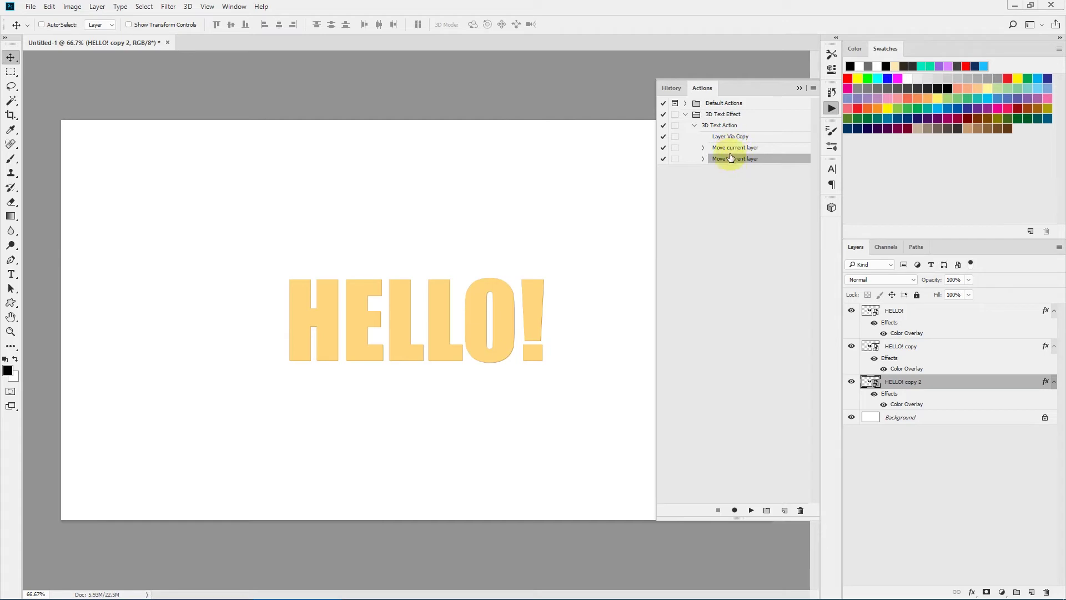
Play 3D Text Action repeatedly to build the extrusion until the layer stack reaches HELLO! copy 50
{"action": "left_click", "coordinate": [694, 125]}
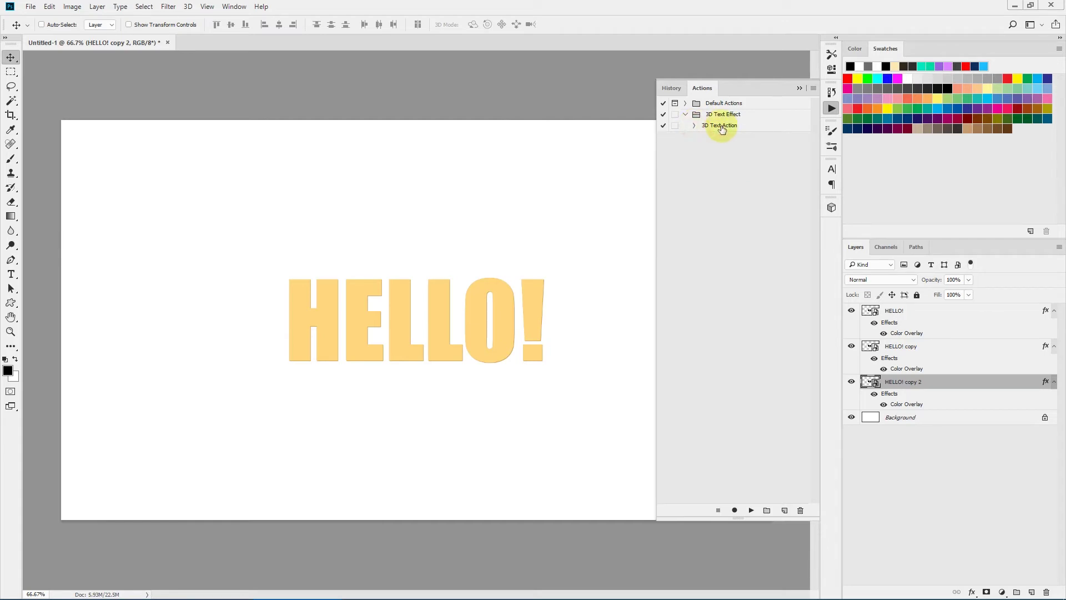
{"action": "left_click", "coordinate": [722, 127]}
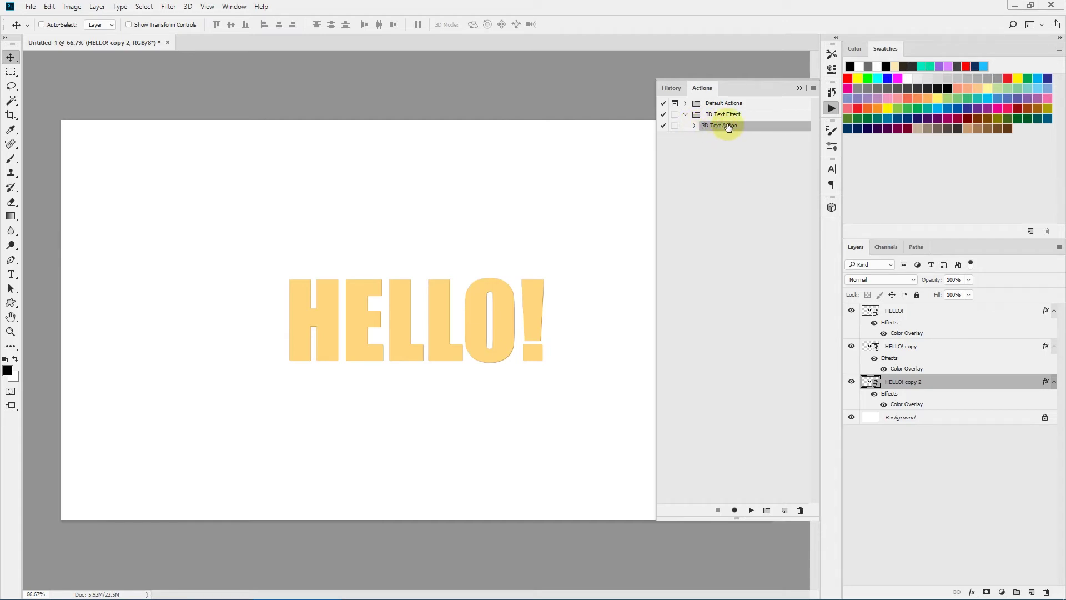
{"action": "left_click", "coordinate": [751, 510]}
{"action": "left_click", "coordinate": [752, 511]}
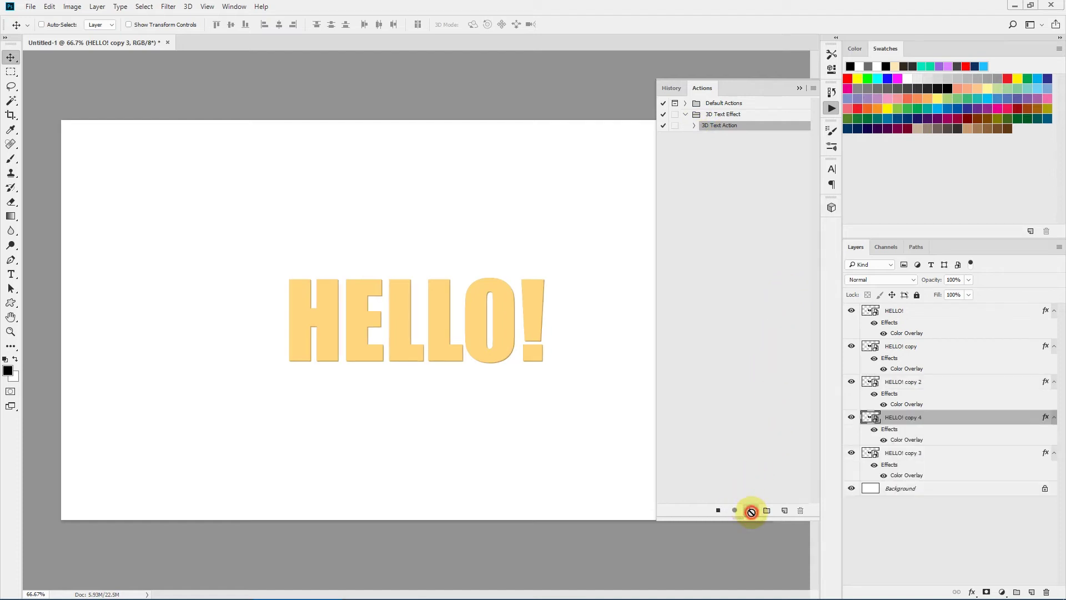
{"action": "left_click", "coordinate": [751, 510]}
{"action": "left_click", "coordinate": [751, 510]}
{"action": "left_click", "coordinate": [751, 511]}
{"action": "left_click", "coordinate": [752, 511]}
{"action": "left_click", "coordinate": [752, 510]}
{"action": "left_click", "coordinate": [752, 511]}
{"action": "left_click", "coordinate": [751, 511]}
{"action": "left_click", "coordinate": [751, 511]}
{"action": "left_click", "coordinate": [751, 511]}
{"action": "left_click", "coordinate": [751, 511]}
{"action": "left_click", "coordinate": [751, 511]}
{"action": "left_click", "coordinate": [751, 511]}
{"action": "left_click", "coordinate": [751, 511]}
{"action": "left_click", "coordinate": [751, 511]}
{"action": "left_click", "coordinate": [751, 511]}
{"action": "left_click", "coordinate": [751, 511]}
{"action": "left_click", "coordinate": [752, 511]}
{"action": "left_click", "coordinate": [751, 511]}
{"action": "left_click", "coordinate": [751, 511]}
{"action": "left_click", "coordinate": [751, 511]}
{"action": "left_click", "coordinate": [751, 511]}
{"action": "left_click", "coordinate": [751, 511]}
{"action": "left_click", "coordinate": [751, 511]}
{"action": "left_click", "coordinate": [751, 511]}
{"action": "left_click", "coordinate": [751, 510]}
{"action": "left_click", "coordinate": [751, 511]}
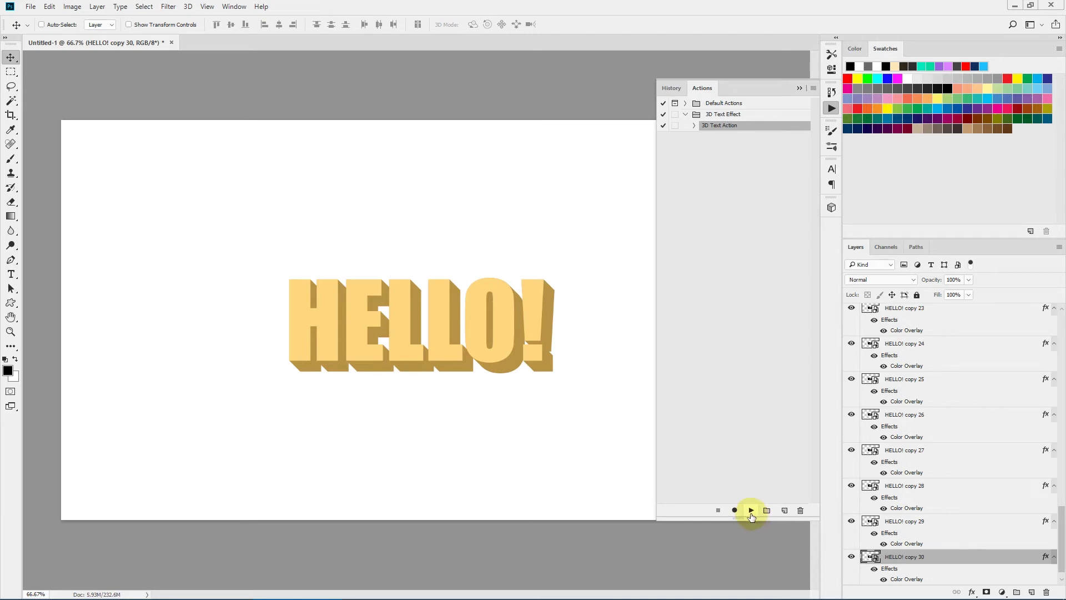
{"action": "left_click", "coordinate": [751, 512]}
{"action": "left_click", "coordinate": [751, 512]}
{"action": "left_click", "coordinate": [751, 512]}
{"action": "left_click", "coordinate": [751, 512]}
{"action": "left_click", "coordinate": [751, 512]}
{"action": "left_click", "coordinate": [751, 512]}
{"action": "left_click", "coordinate": [751, 512]}
{"action": "left_click", "coordinate": [751, 511]}
{"action": "left_click", "coordinate": [751, 512]}
{"action": "left_click", "coordinate": [752, 512]}
{"action": "left_click", "coordinate": [751, 511]}
{"action": "left_click", "coordinate": [751, 511]}
{"action": "left_click", "coordinate": [752, 512]}
{"action": "left_click", "coordinate": [751, 512]}
{"action": "left_click", "coordinate": [752, 512]}
{"action": "left_click", "coordinate": [751, 512]}
{"action": "left_click", "coordinate": [751, 512]}
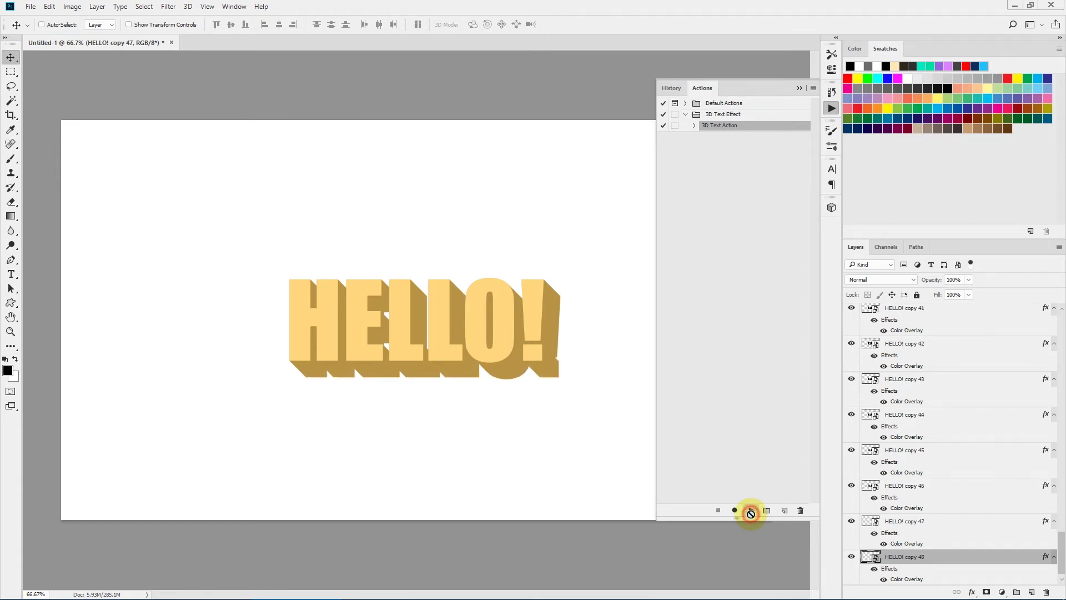
{"action": "left_click", "coordinate": [751, 512]}
{"action": "left_click", "coordinate": [751, 511]}
{"action": "left_click", "coordinate": [751, 512]}
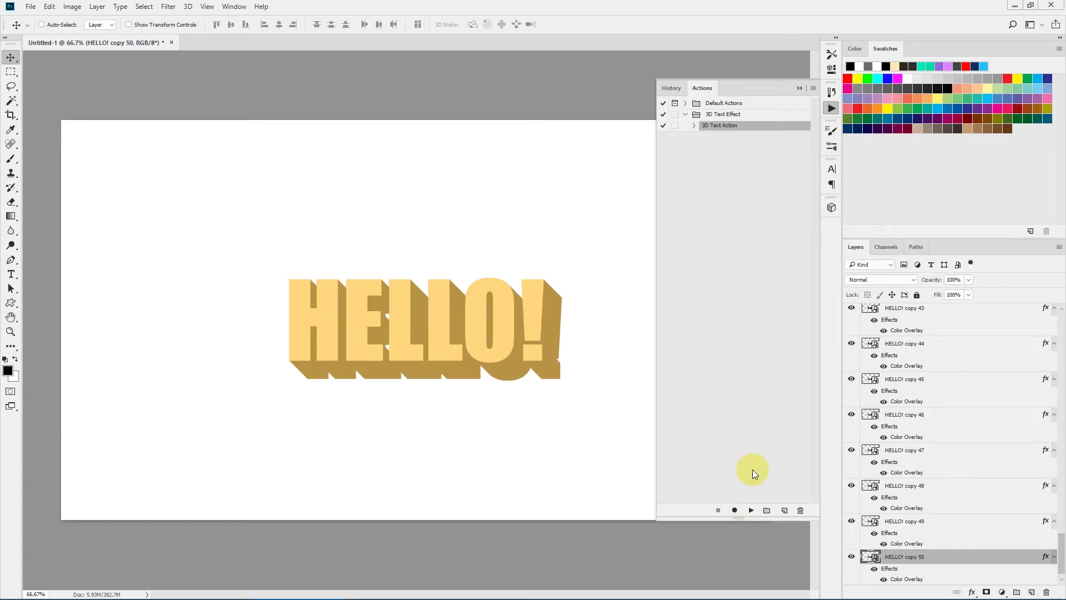
Collapse the Actions list and hide the original HELLO! layer on top of the stack
{"action": "left_click", "coordinate": [800, 89]}
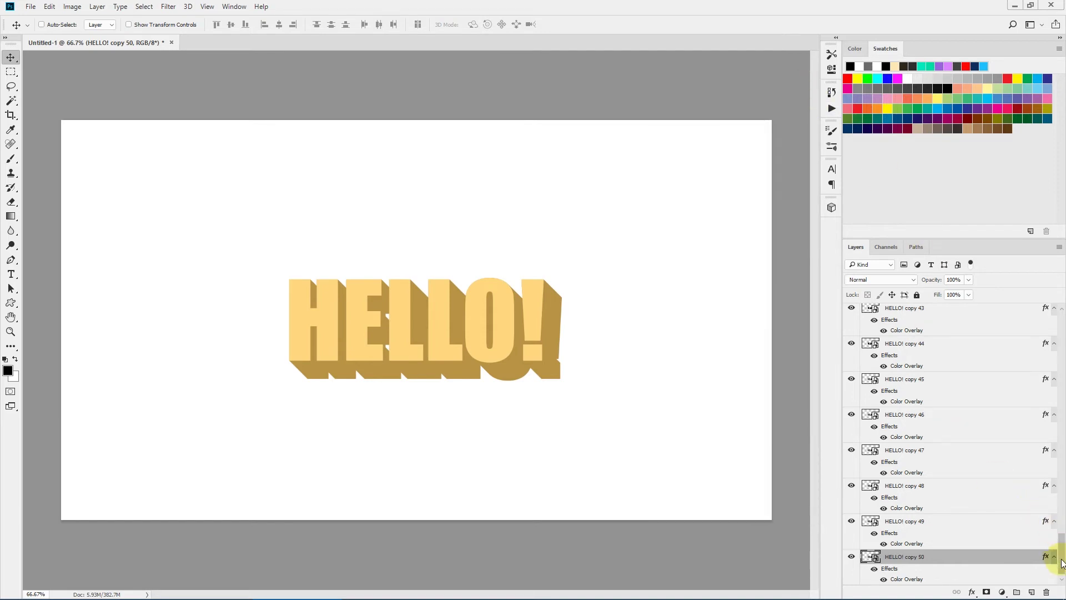
{"action": "left_click_drag", "start_coordinate": [1061, 563], "coordinate": [1057, 313]}
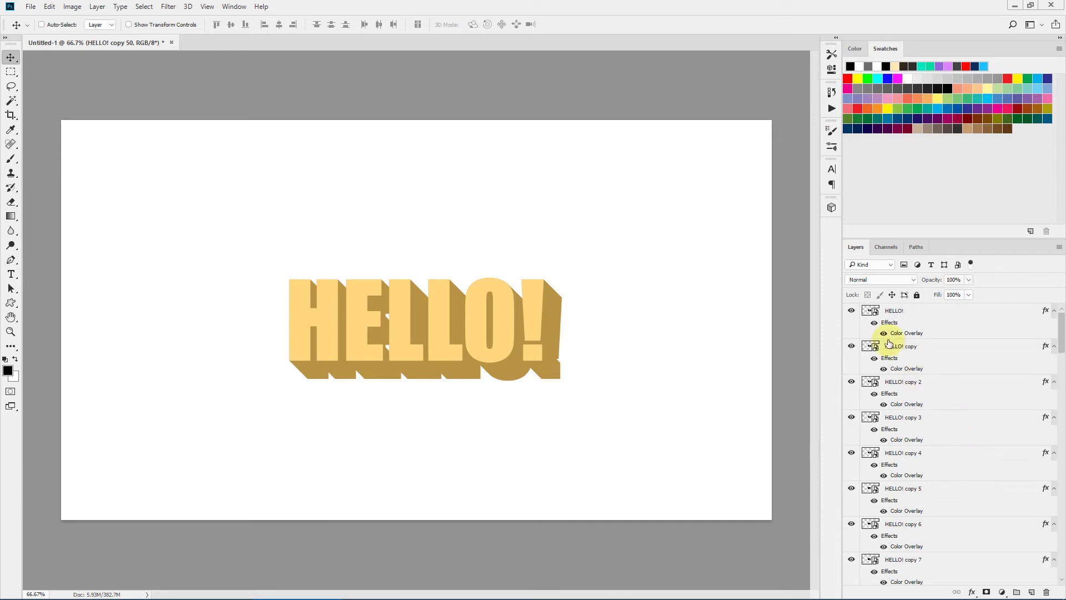
{"action": "left_click", "coordinate": [851, 312]}
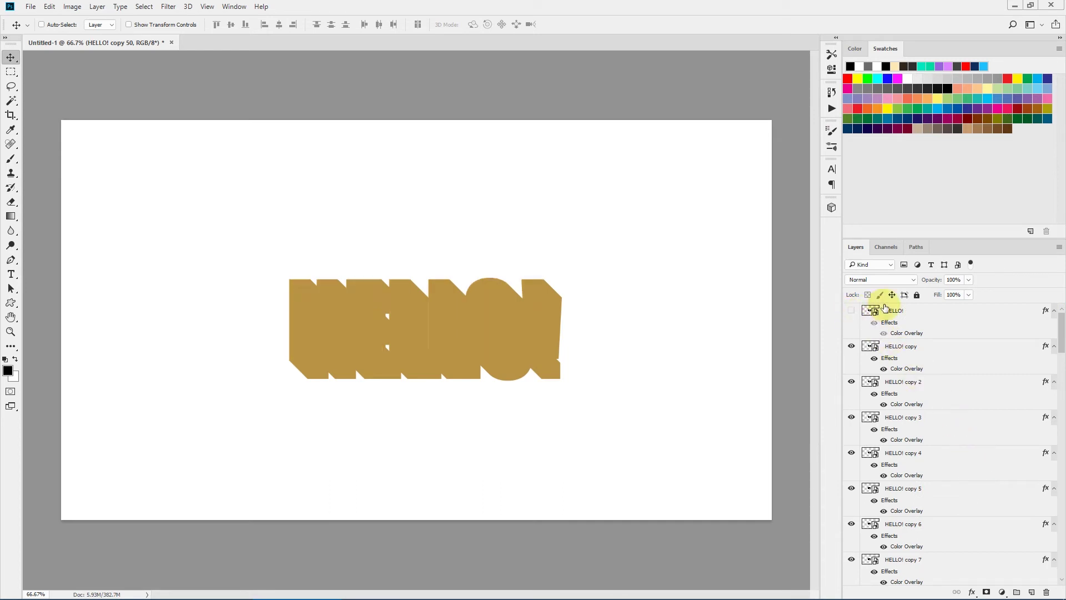
Add a Bevel & Emboss effect to the HELLO! copy layer, using its default settings with the Chisel Hard technique
{"action": "left_click", "coordinate": [922, 347]}
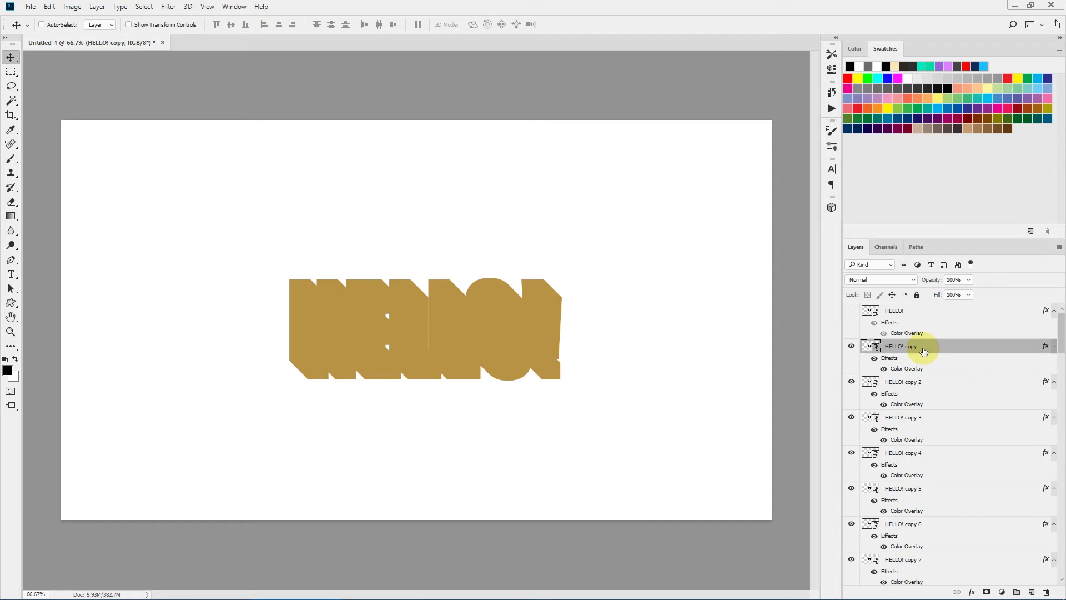
{"action": "right_click", "coordinate": [957, 348]}
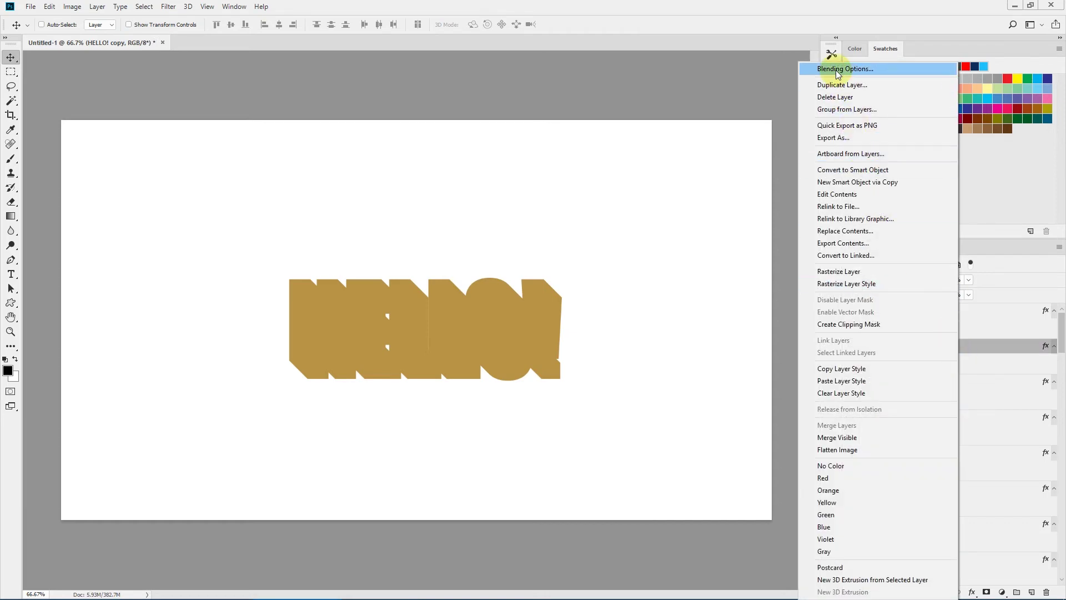
{"action": "left_click", "coordinate": [837, 70]}
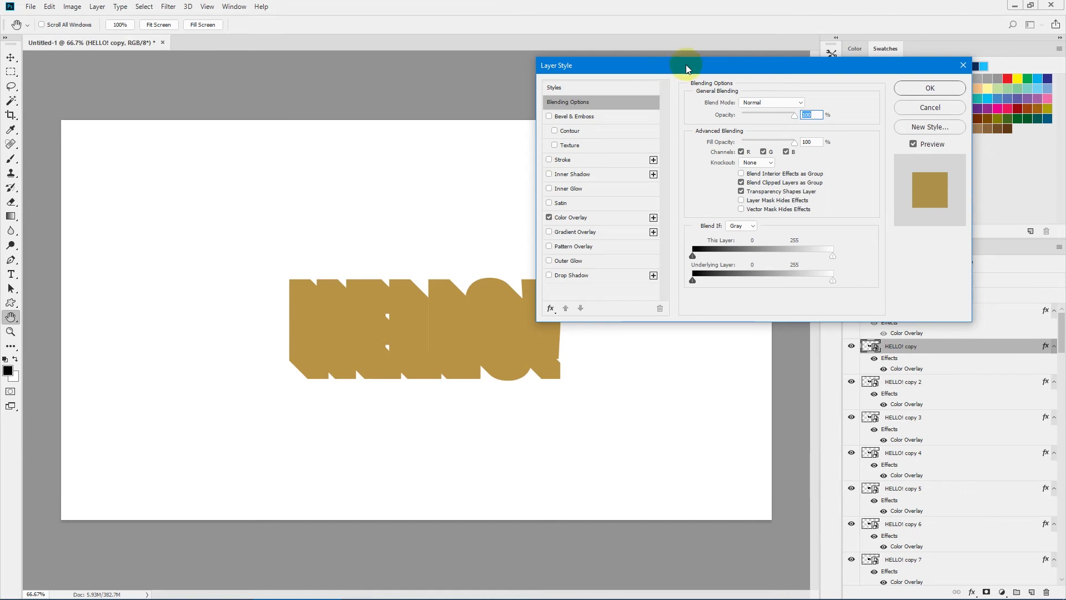
{"action": "left_click_drag", "start_coordinate": [675, 70], "coordinate": [697, 66]}
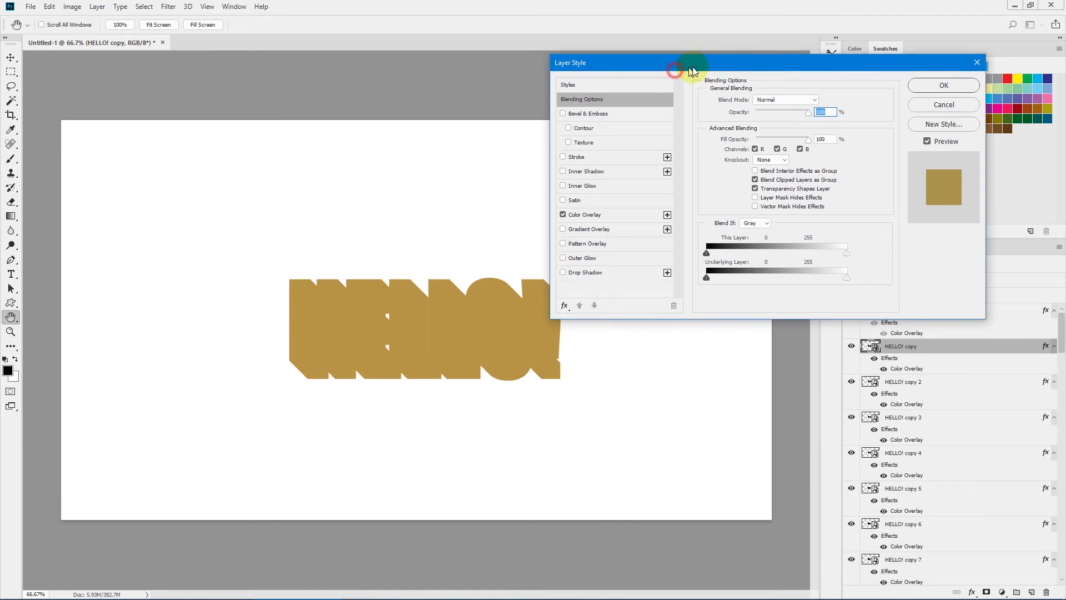
{"action": "left_click", "coordinate": [613, 114]}
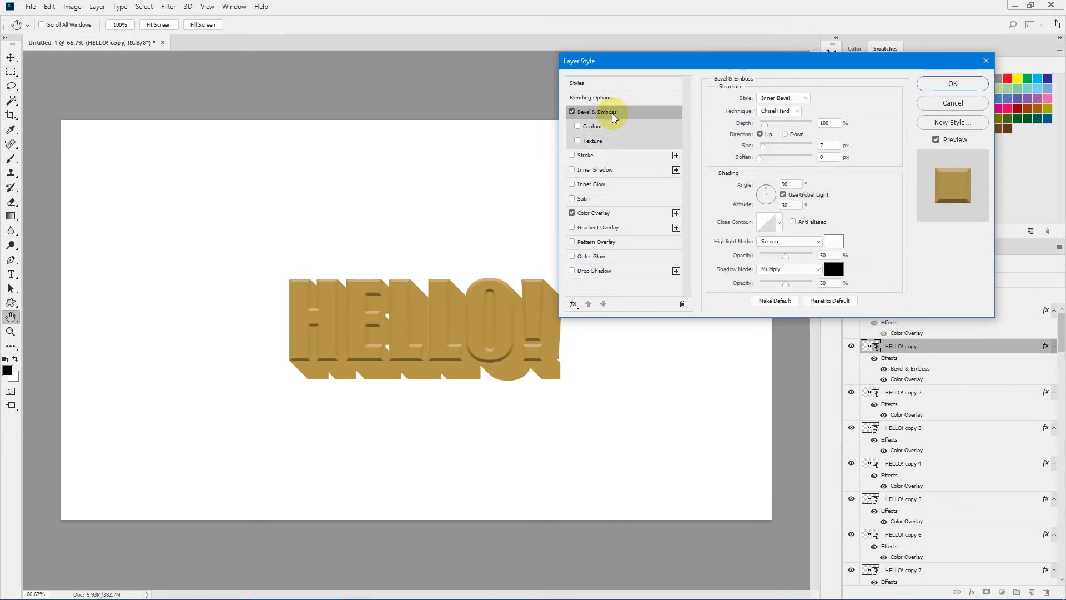
{"action": "left_click", "coordinate": [834, 301]}
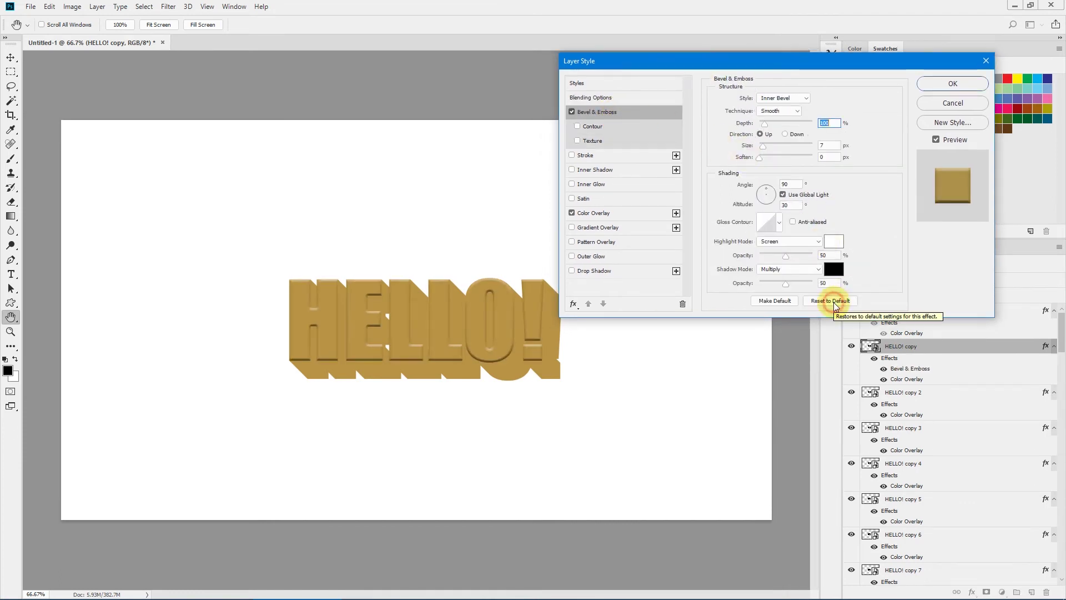
{"action": "left_click", "coordinate": [778, 111]}
{"action": "left_click", "coordinate": [776, 129]}
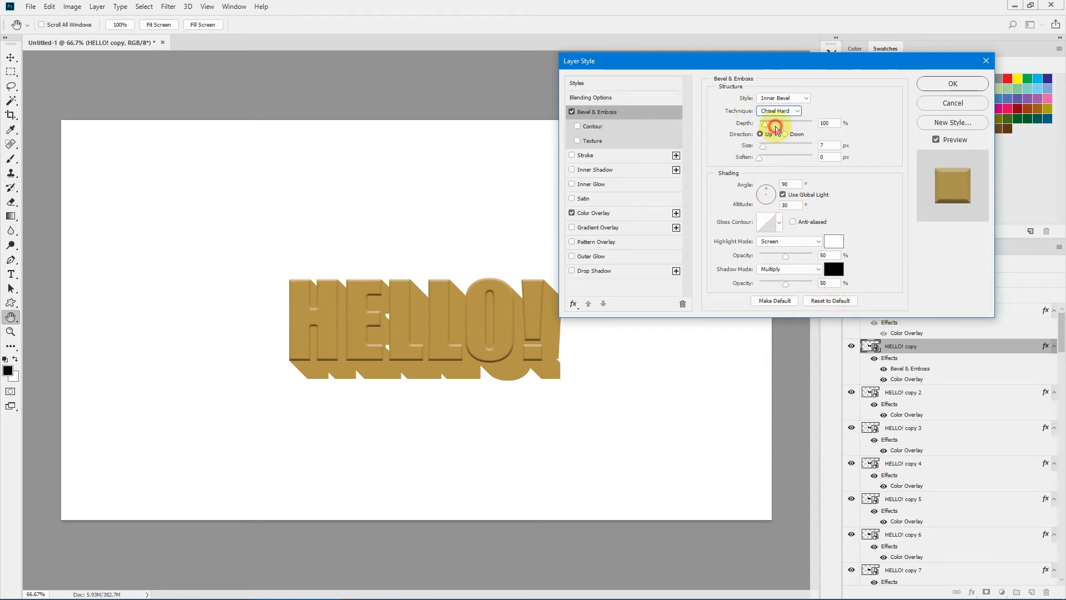
{"action": "left_click", "coordinate": [950, 84]}
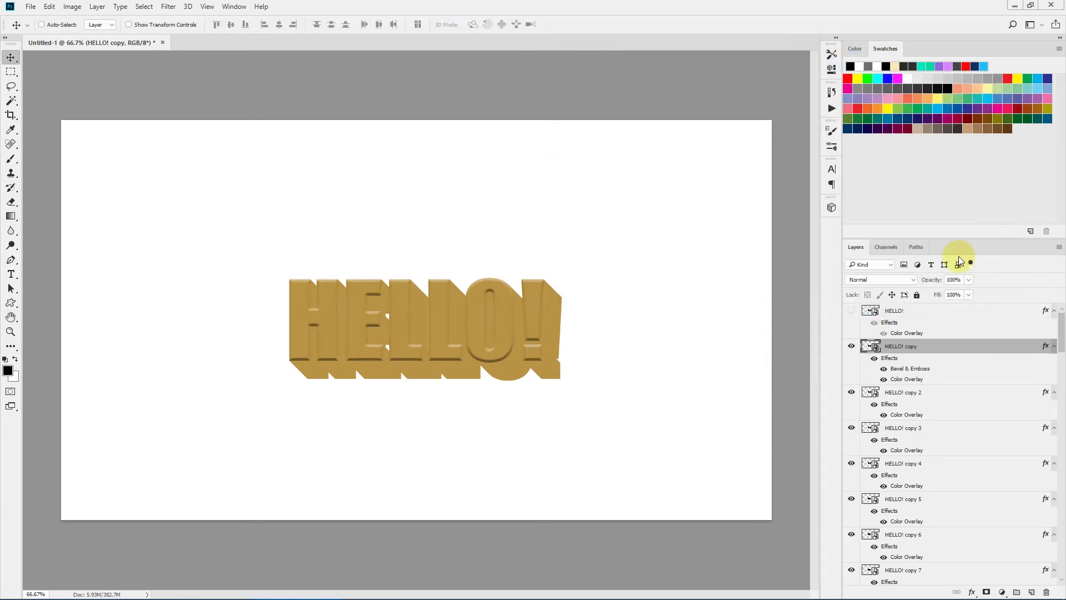
Copy the HELLO! copy layer's style onto layers HELLO! copy 2 through HELLO! copy 50, and show the original HELLO! layer again
{"action": "right_click", "coordinate": [930, 352]}
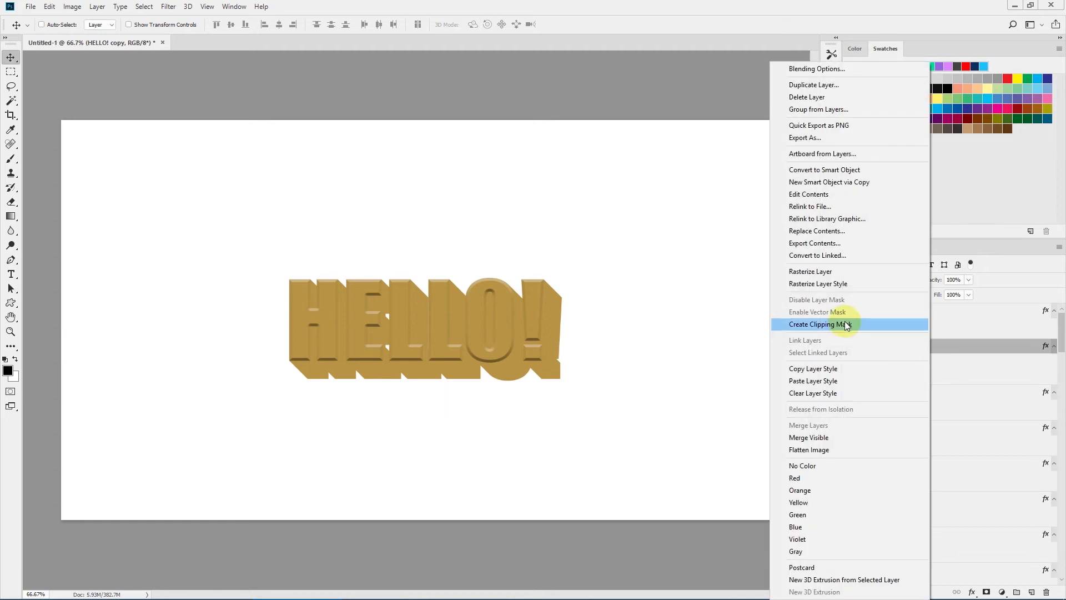
{"action": "left_click", "coordinate": [823, 371]}
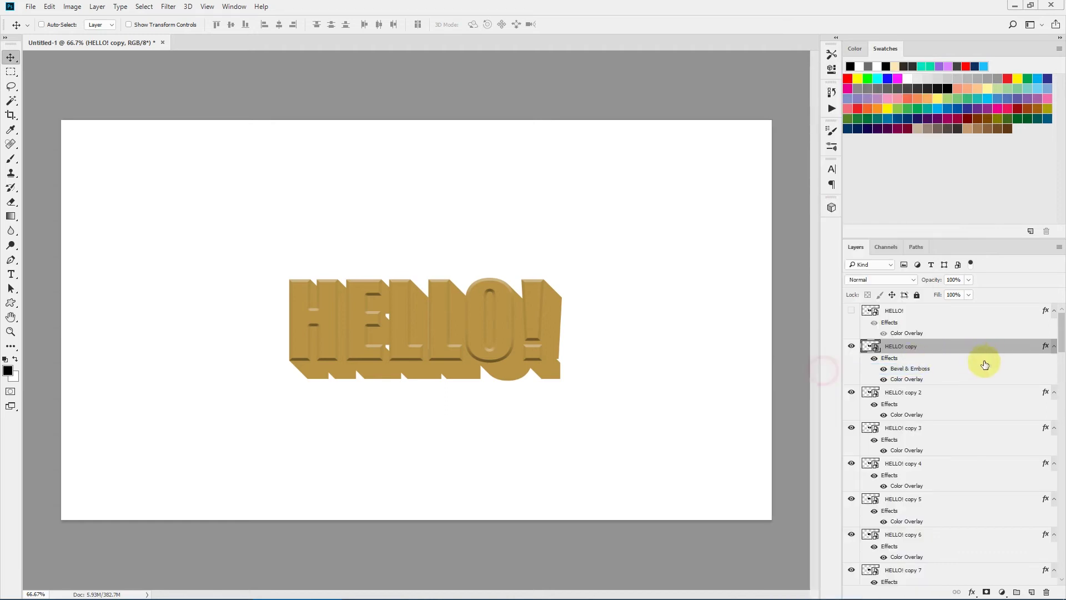
{"action": "left_click", "coordinate": [928, 397]}
{"action": "left_click_drag", "start_coordinate": [1059, 333], "coordinate": [1062, 558]}
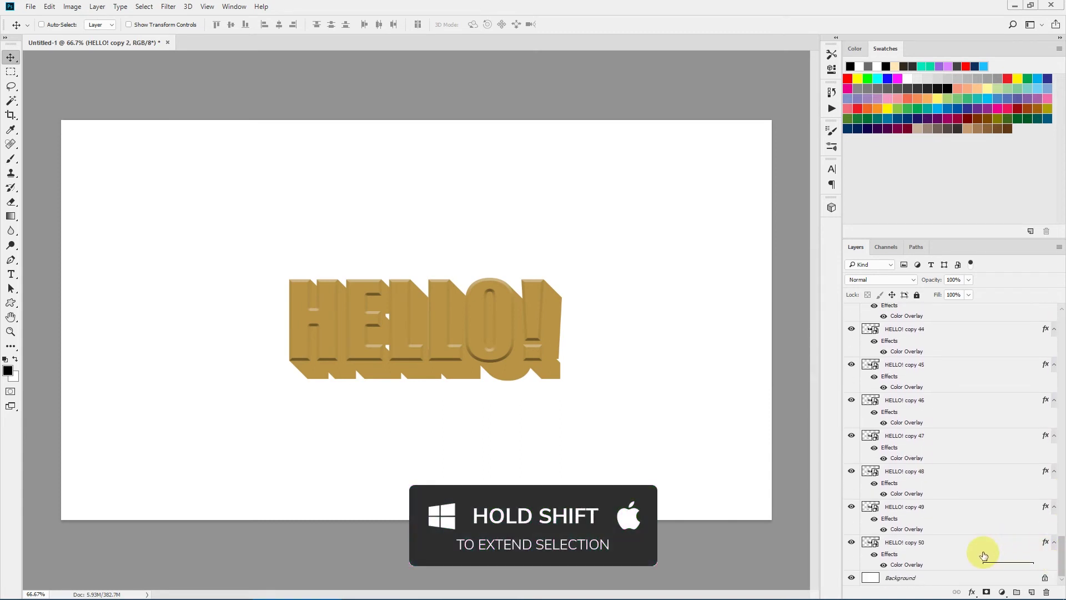
{"action": "left_click", "coordinate": [933, 542], "text": "shift"}
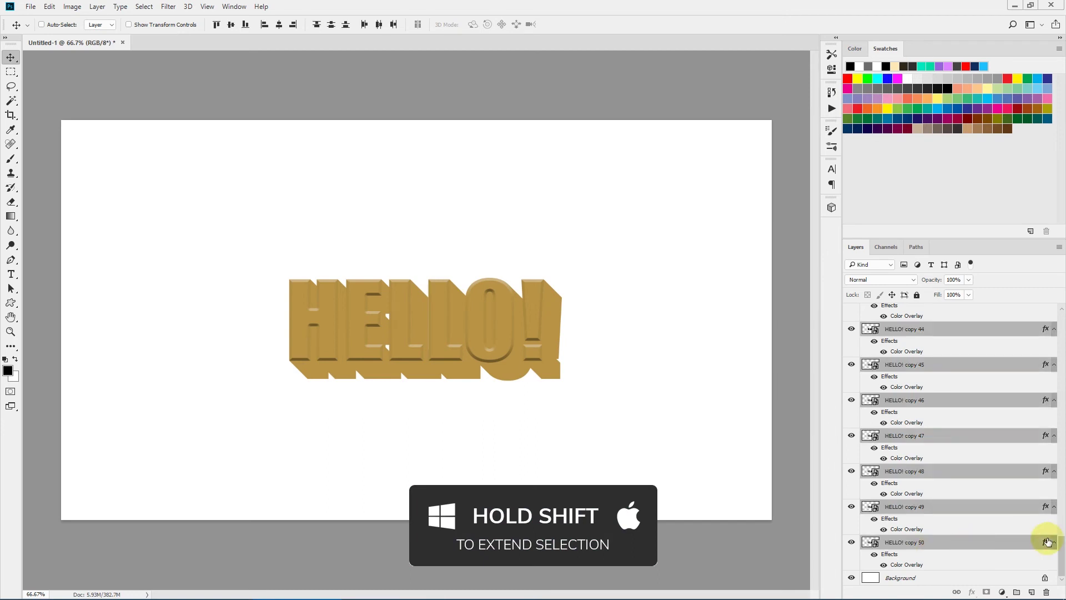
{"action": "left_click_drag", "start_coordinate": [1061, 554], "coordinate": [1059, 322]}
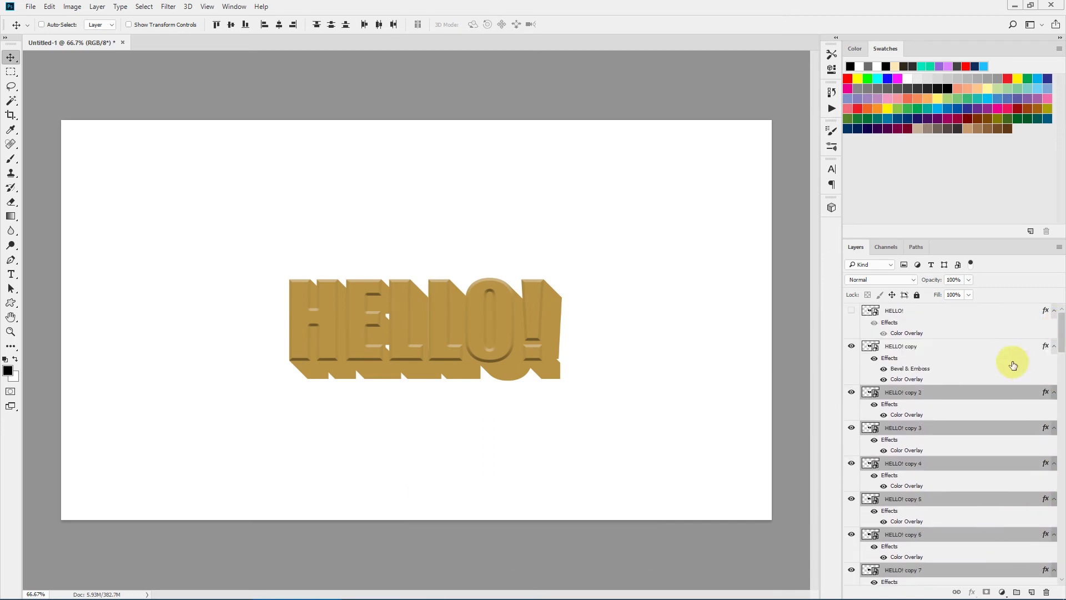
{"action": "right_click", "coordinate": [971, 392]}
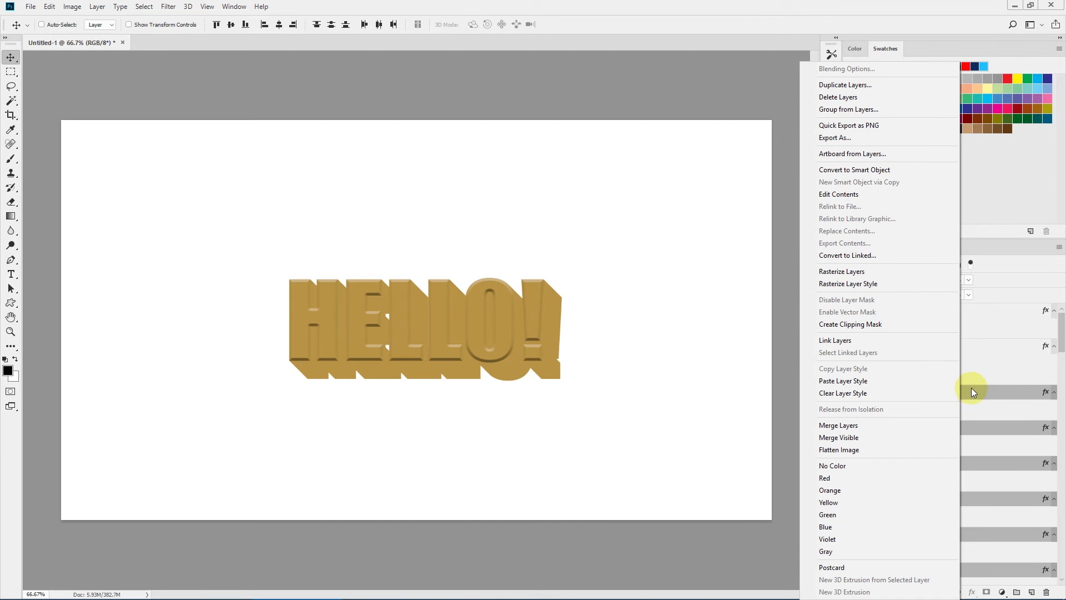
{"action": "left_click", "coordinate": [853, 382]}
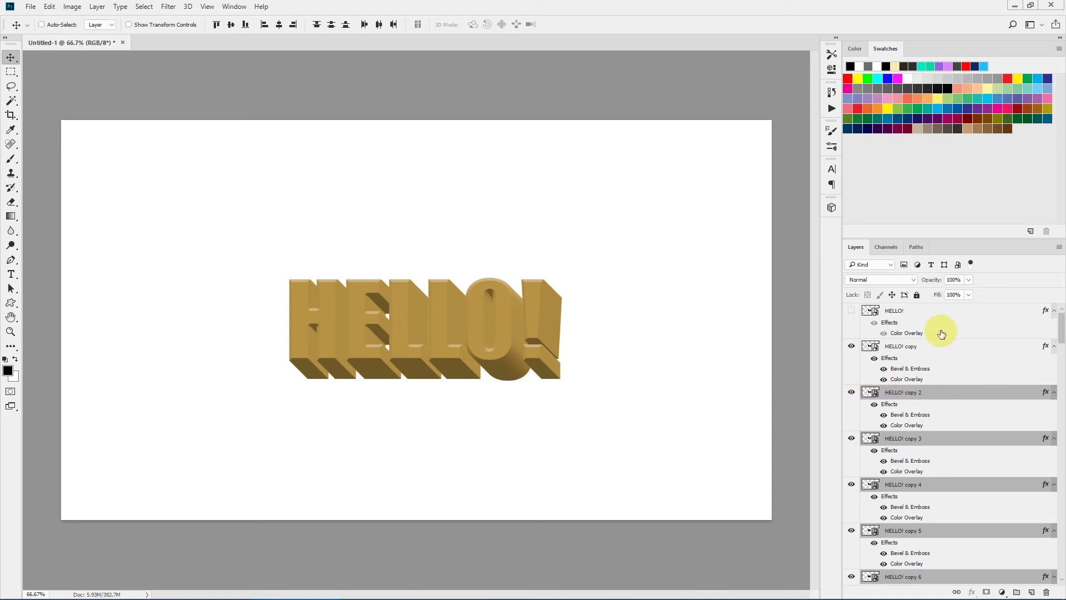
{"action": "left_click", "coordinate": [852, 313]}
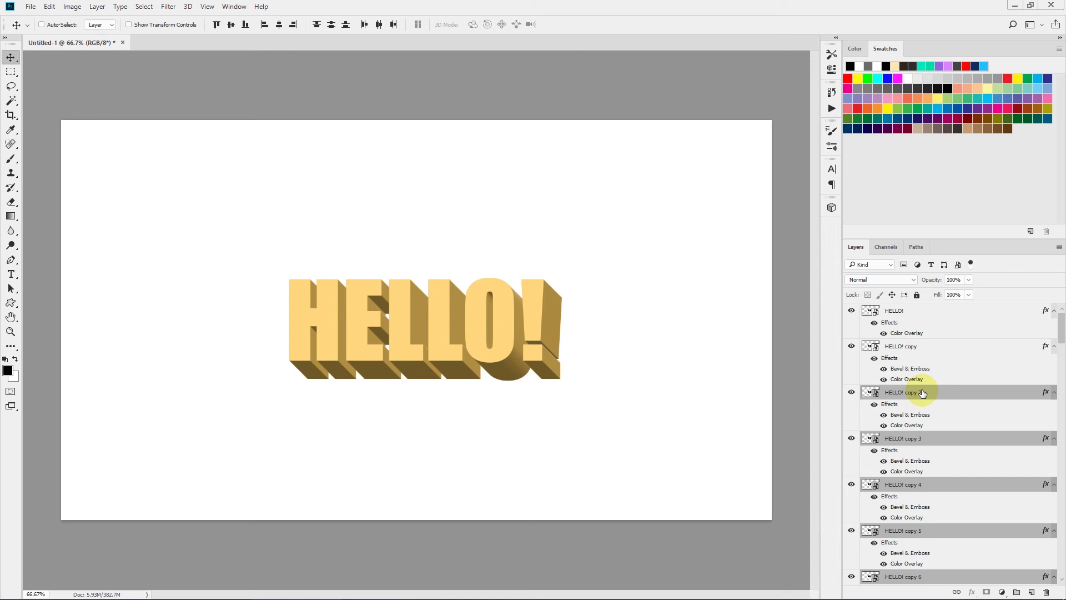
Open the contents of the top HELLO! smart object and replace its wording with 3D TEXT
{"action": "left_click", "coordinate": [871, 311]}
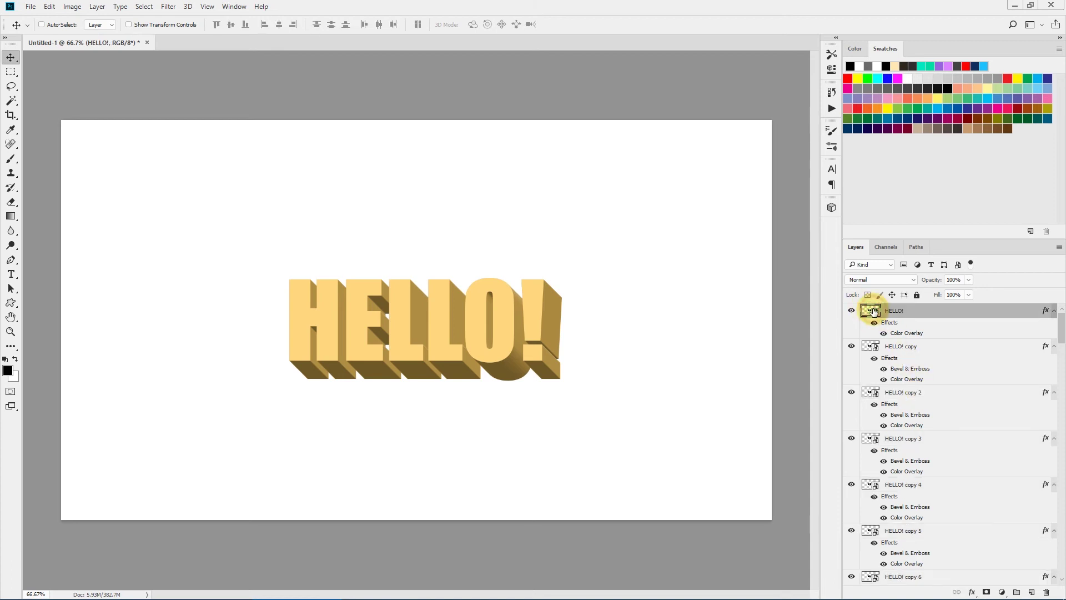
{"action": "double_click", "coordinate": [871, 311]}
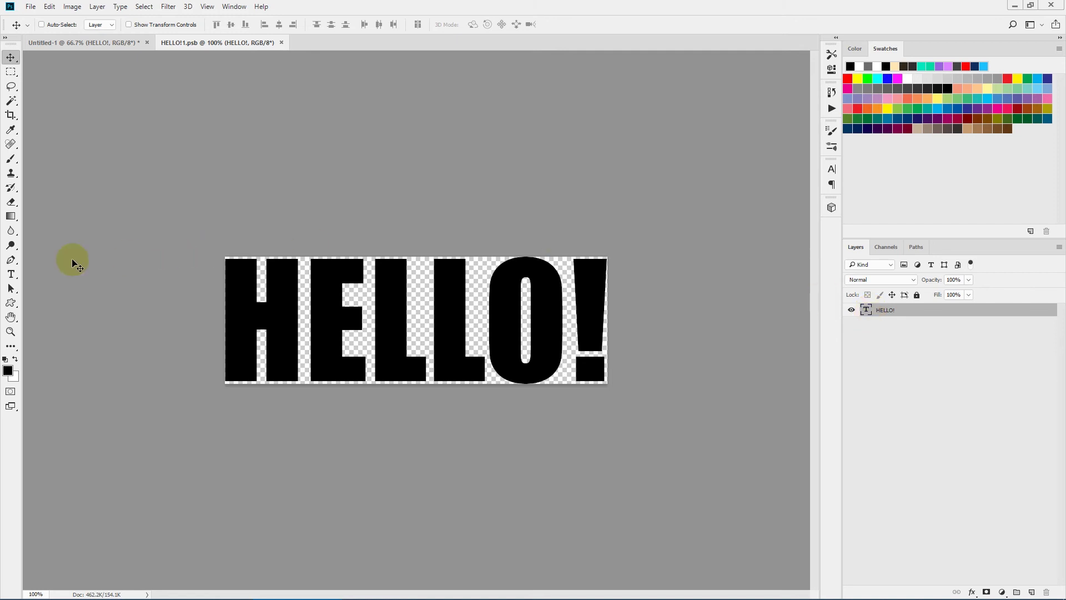
{"action": "left_click", "coordinate": [11, 274]}
{"action": "left_click", "coordinate": [415, 330]}
{"action": "double_click", "coordinate": [415, 330]}
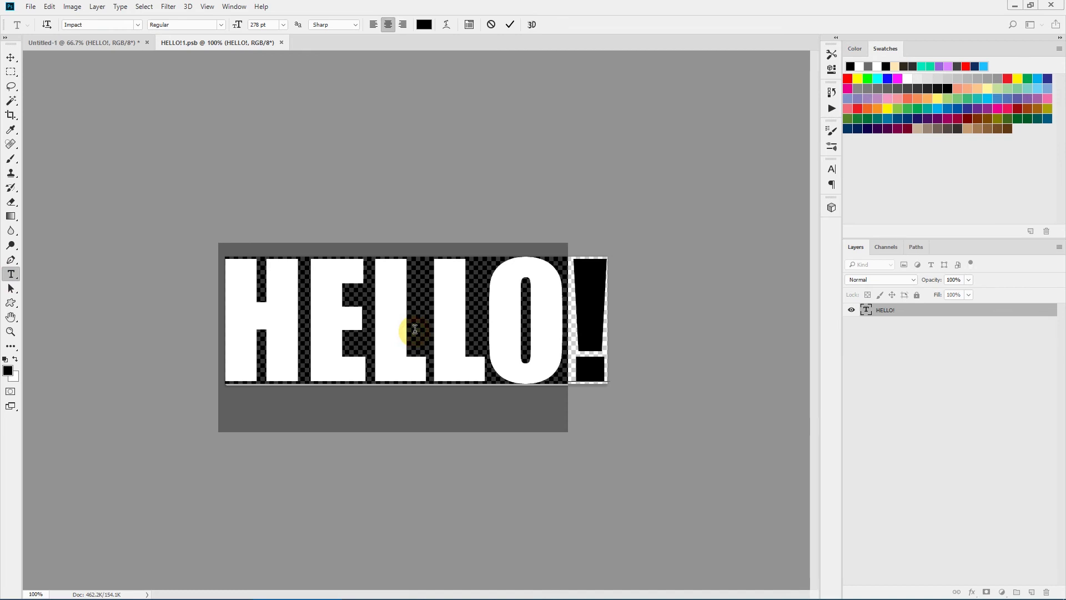
{"action": "left_click", "coordinate": [414, 329]}
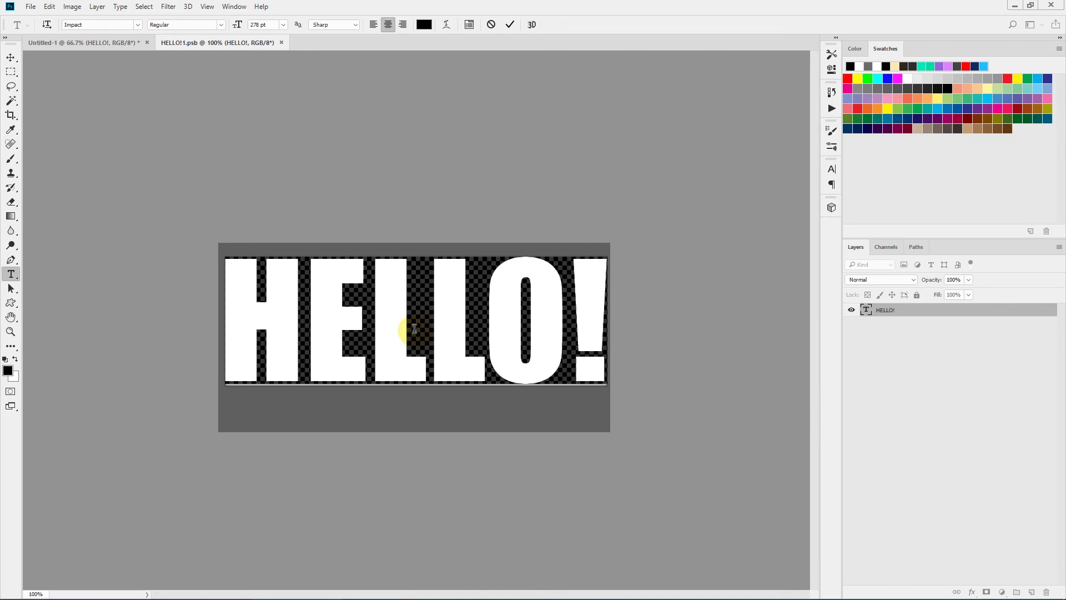
{"action": "type", "text": "3D T"}
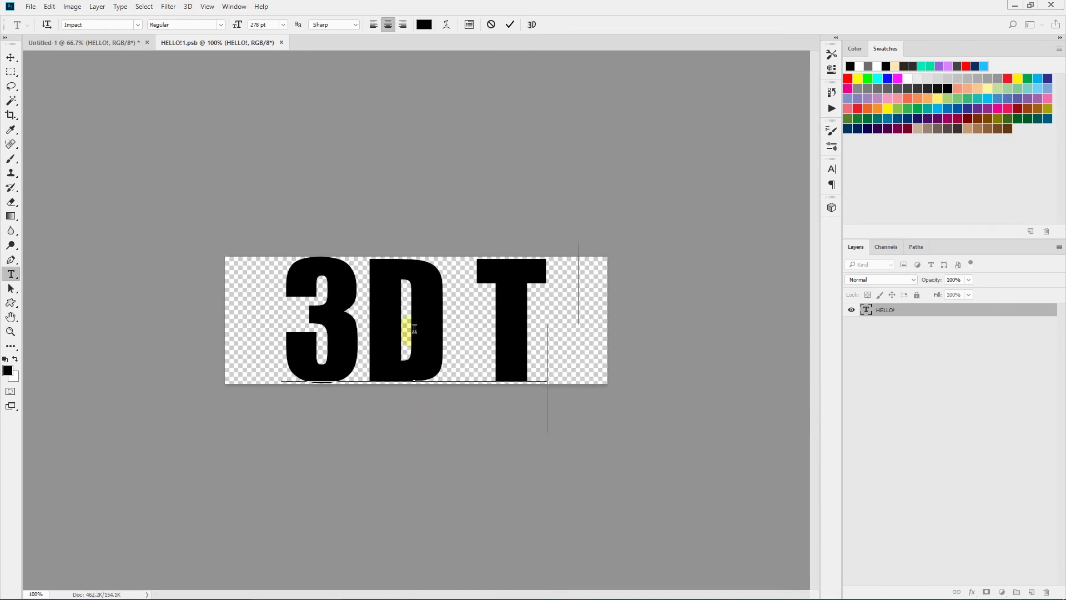
{"action": "type", "text": "EXT"}
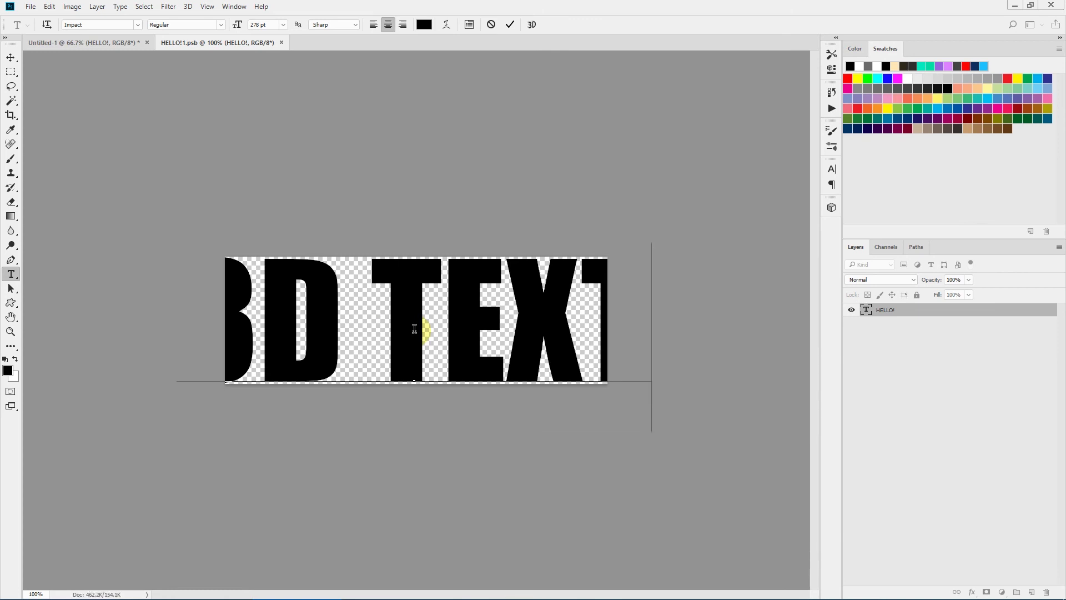
{"action": "left_click", "coordinate": [510, 24]}
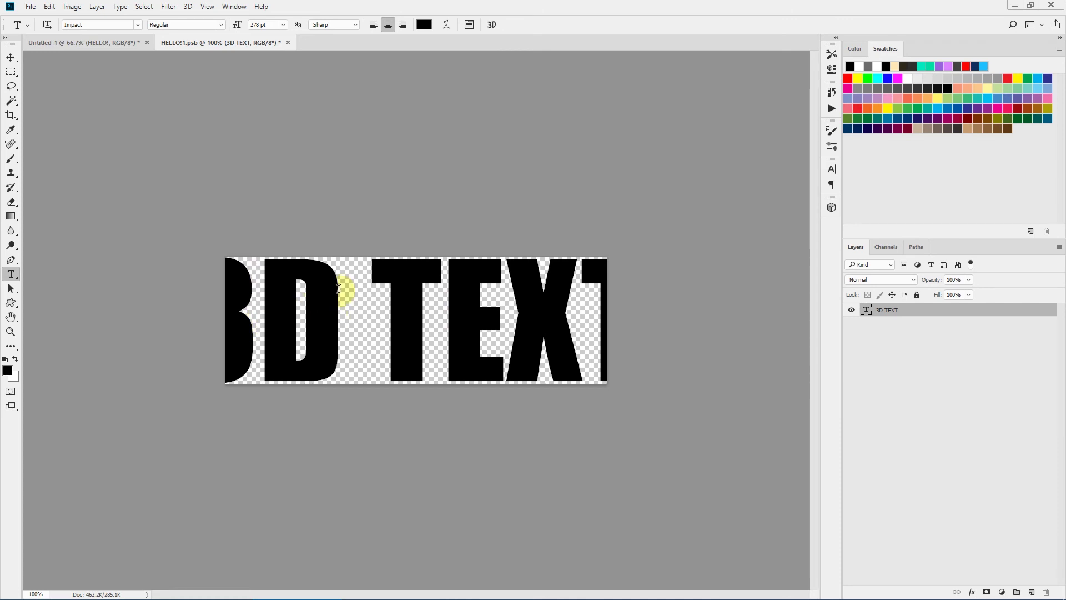
Enlarge the smart object's canvas with the Crop tool so the whole 3D TEXT wording fits with a small margin
{"action": "left_click", "coordinate": [11, 114]}
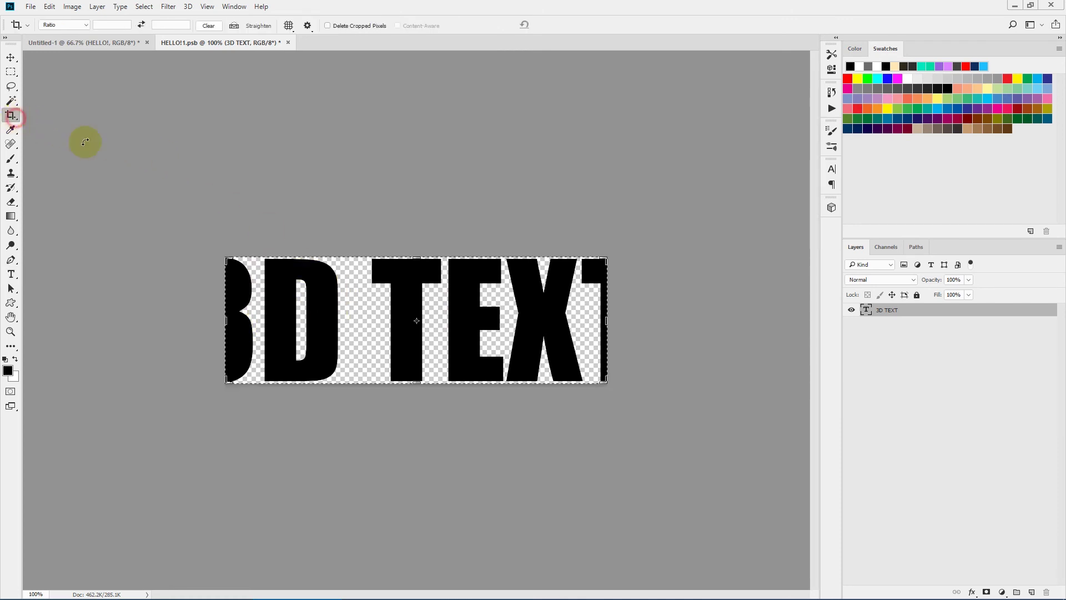
{"action": "mouse_move", "coordinate": [224, 256]}
{"action": "left_mouse_down"}
{"action": "mouse_move", "coordinate": [195, 239]}
{"action": "mouse_move", "coordinate": [219, 257]}
{"action": "left_mouse_up"}
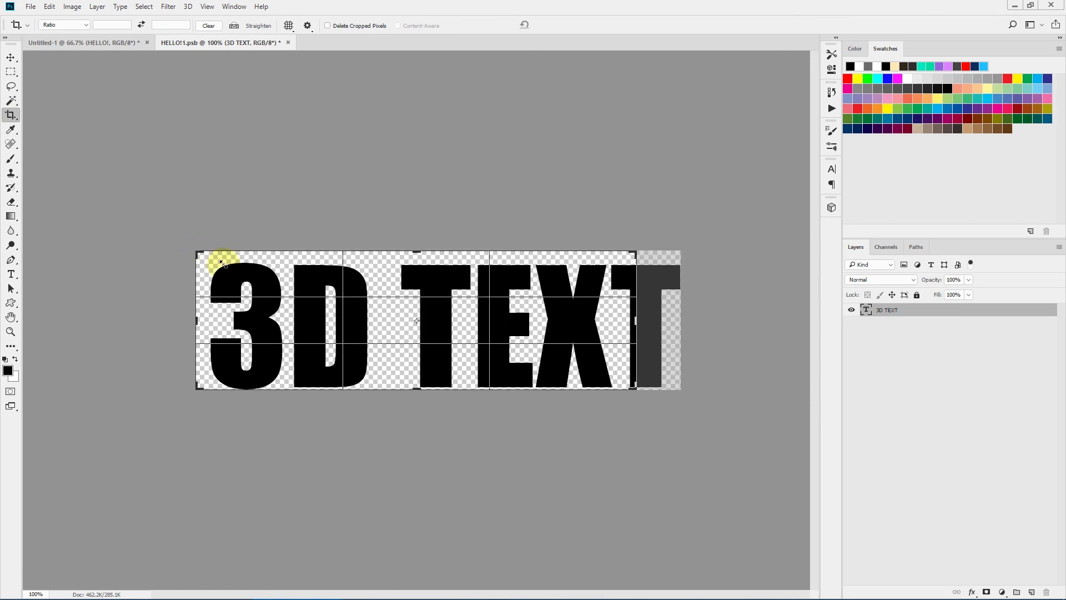
{"action": "left_click_drag", "start_coordinate": [630, 388], "coordinate": [654, 392]}
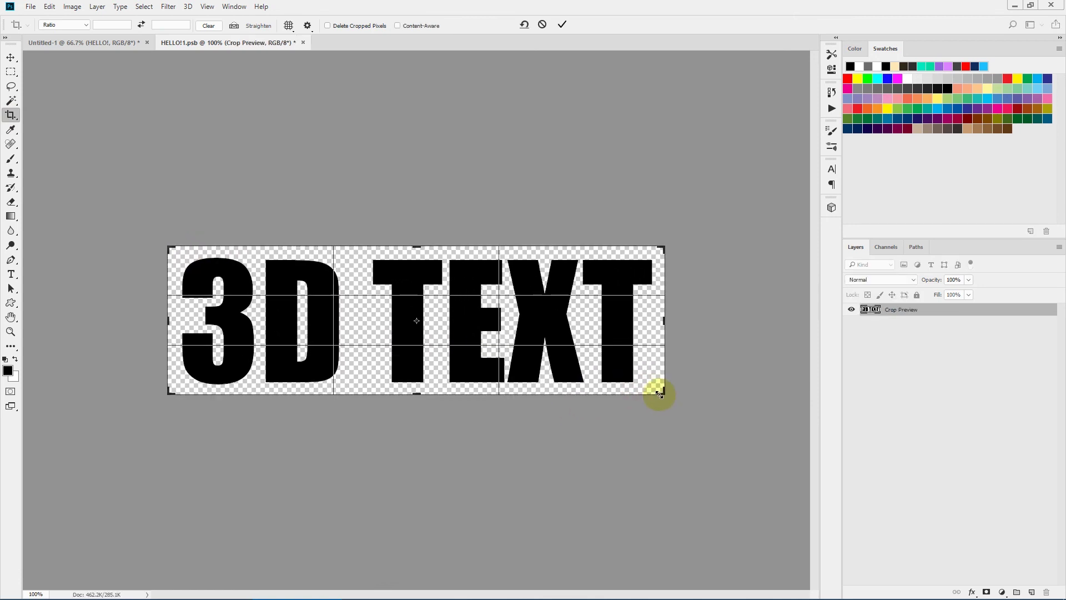
{"action": "left_click", "coordinate": [564, 24]}
Save and close the smart object document, and leave the Crop tool for the Rectangular Marquee tool in the main document
{"action": "left_click", "coordinate": [31, 7]}
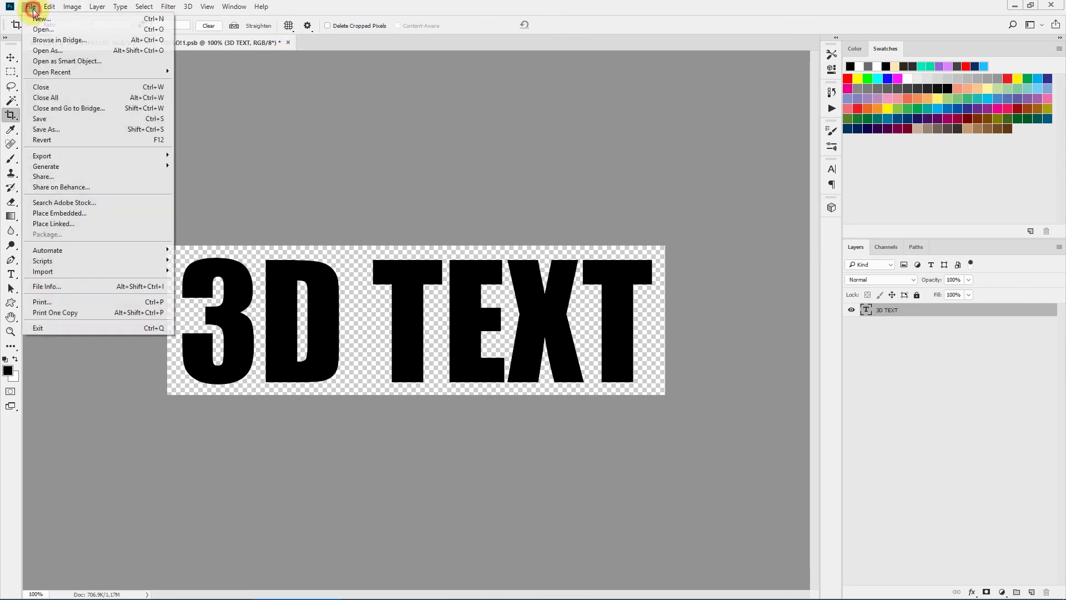
{"action": "left_click", "coordinate": [39, 118]}
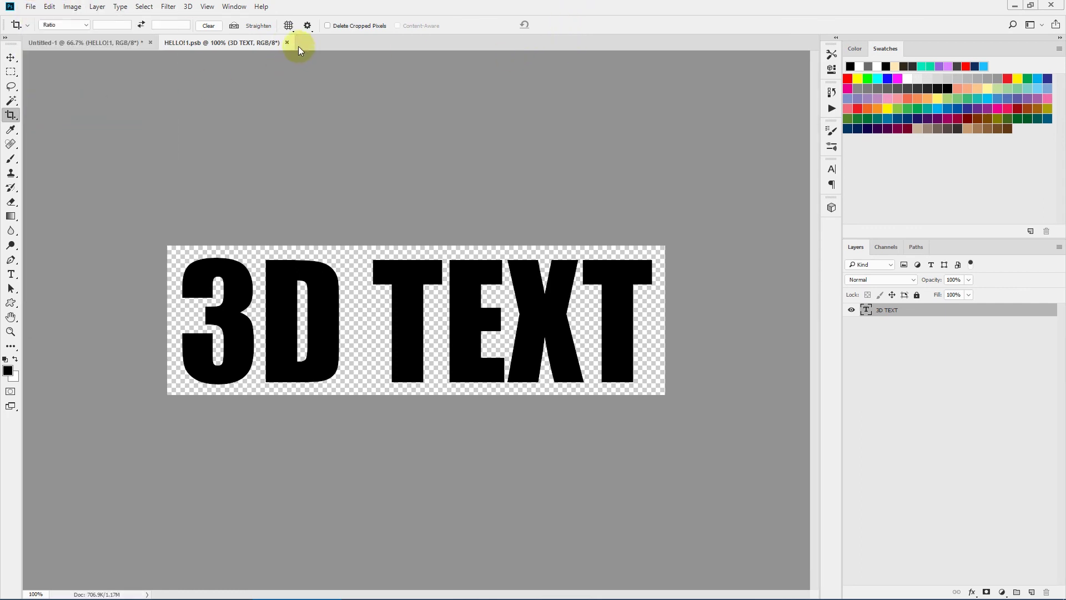
{"action": "left_click", "coordinate": [287, 43]}
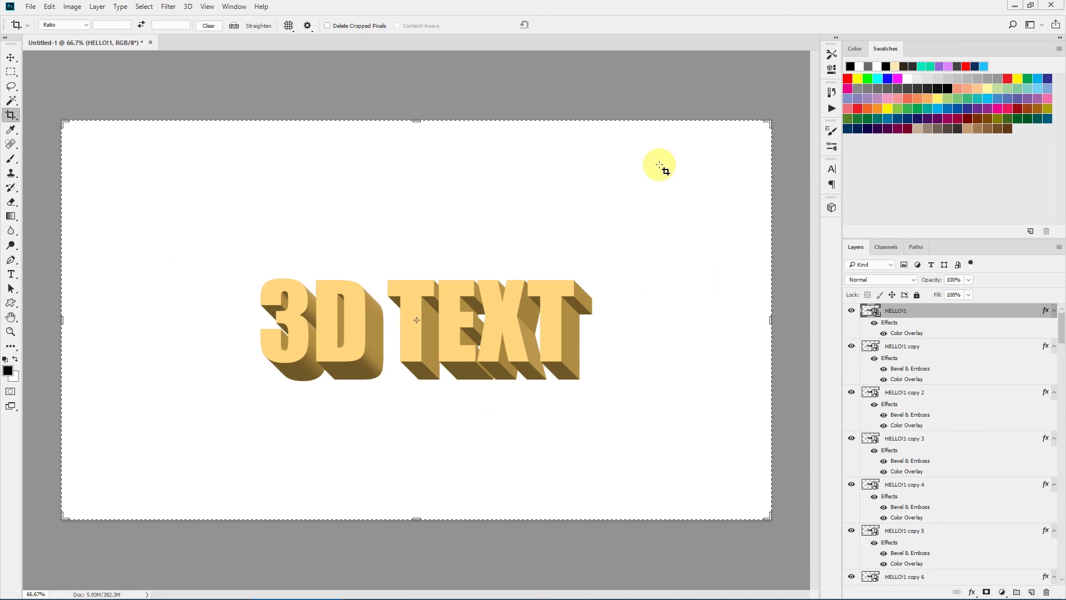
{"action": "left_click", "coordinate": [10, 72]}
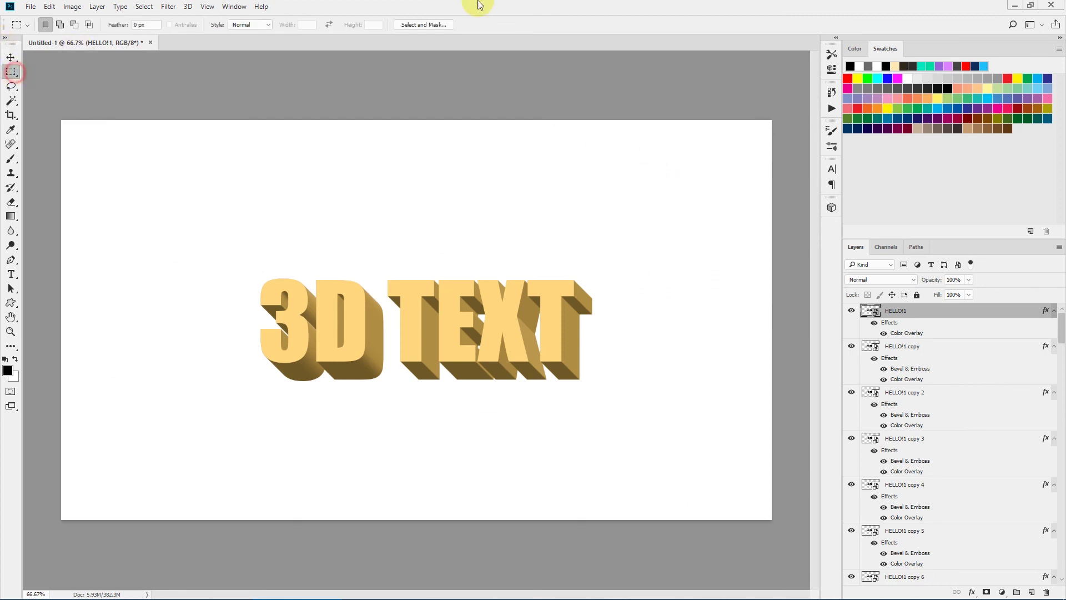